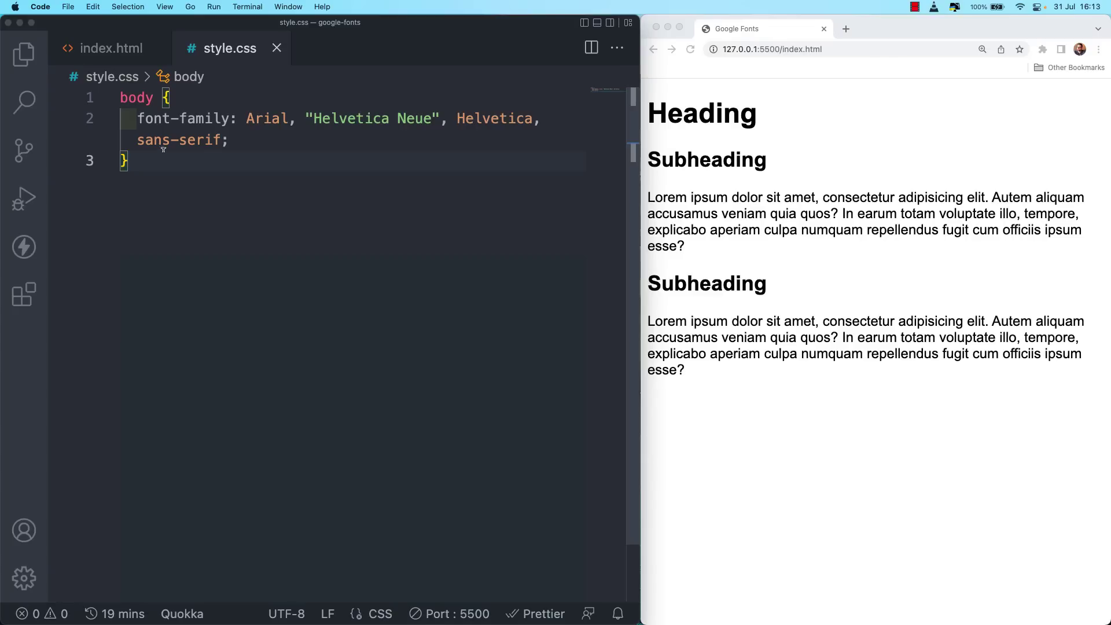
- Point out the font-family property and each font in its stack: Arial, Helvetica Neue, Helvetica, sans-serif
double_click(186, 118)
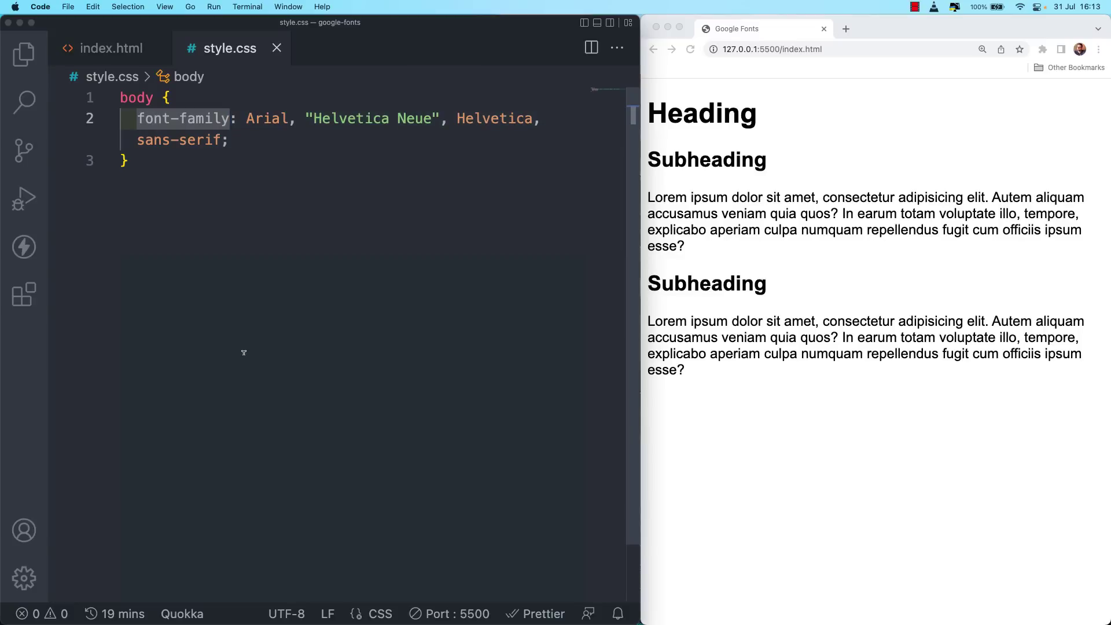
click(268, 120)
click(356, 118)
click(460, 119)
click(204, 139)
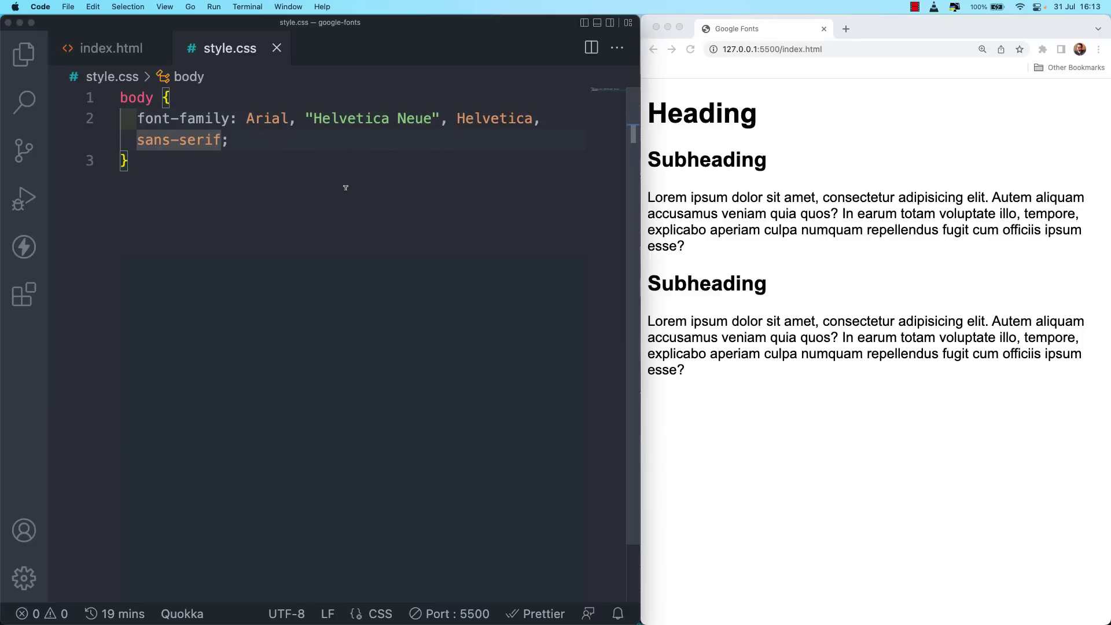
- Select each fallback name in turn and view the font-family property documentation
double_click(272, 115)
drag(315, 119, 441, 118)
double_click(486, 116)
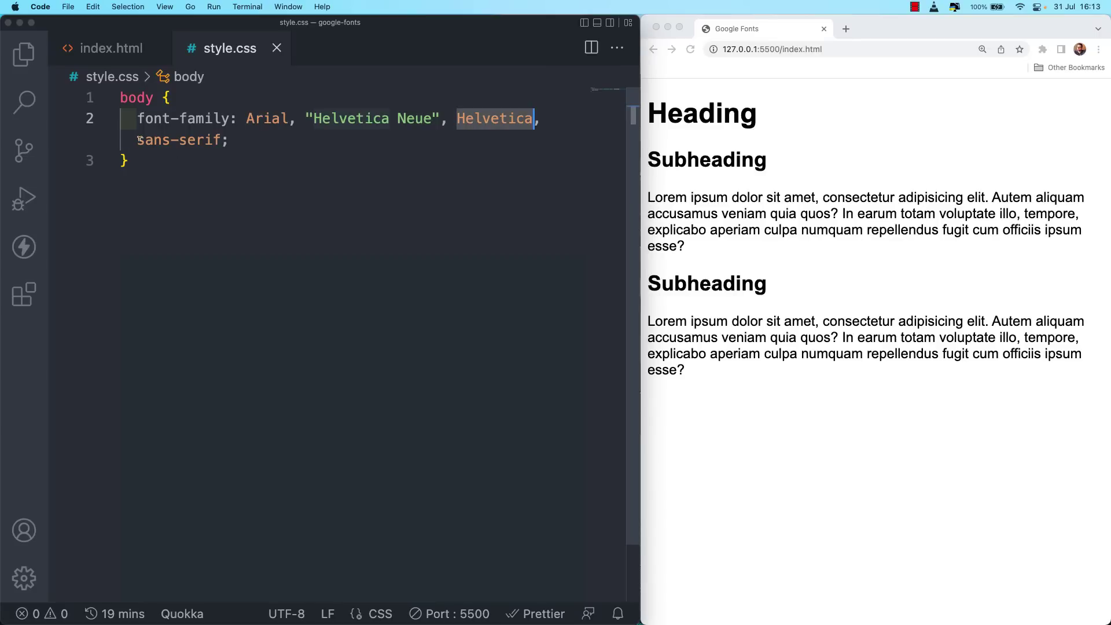
click(180, 140)
click(215, 139)
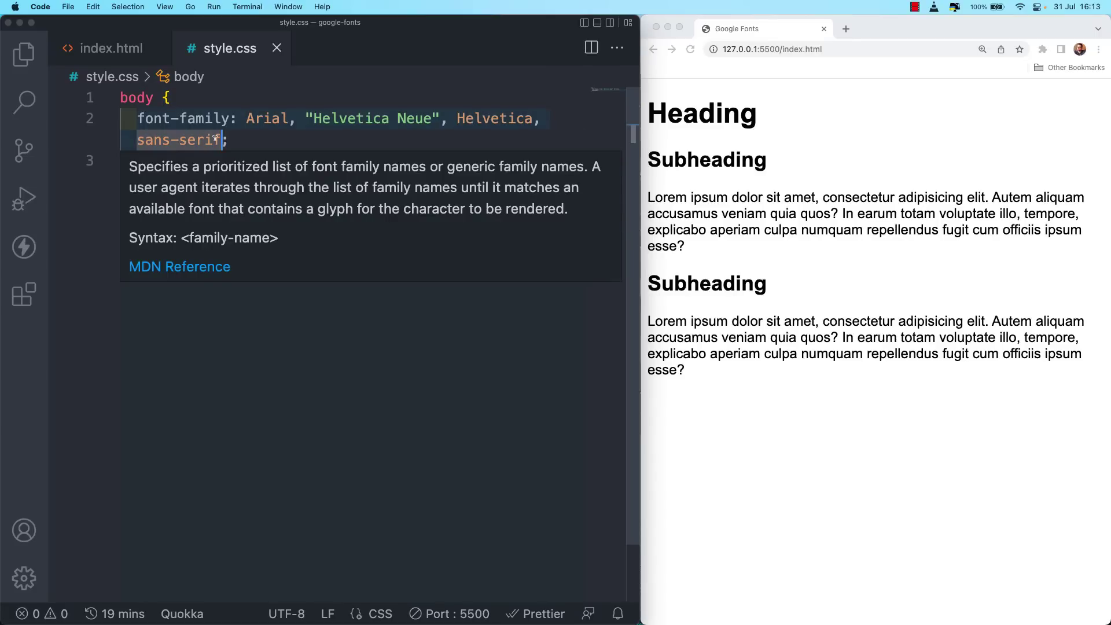
click(253, 139)
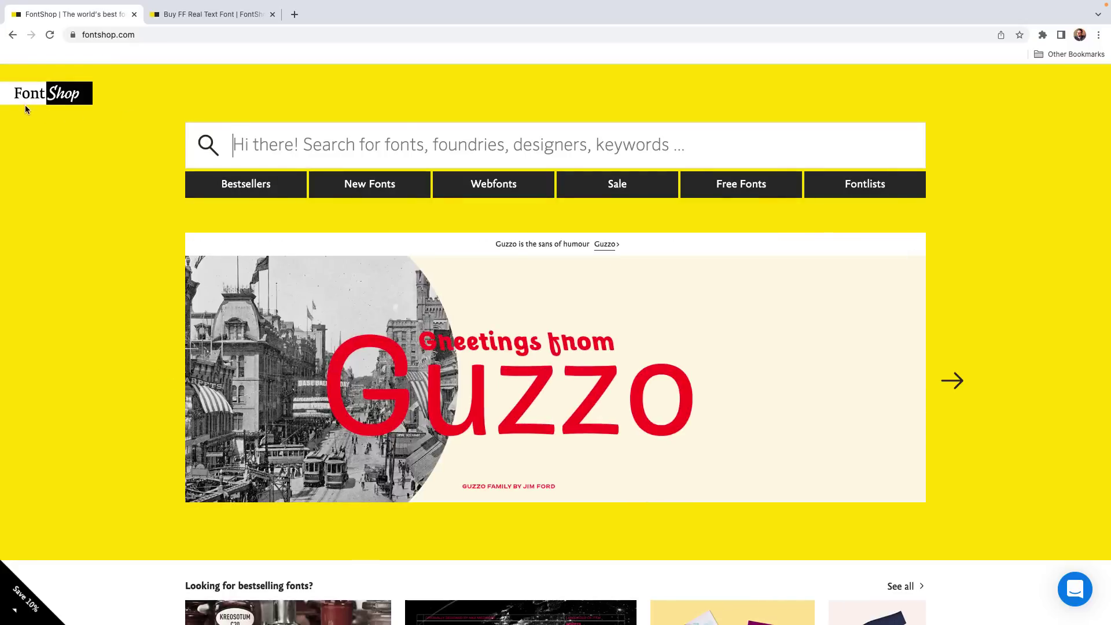
- Open FontShop's Webfonts catalogue and scroll through it
click(464, 184)
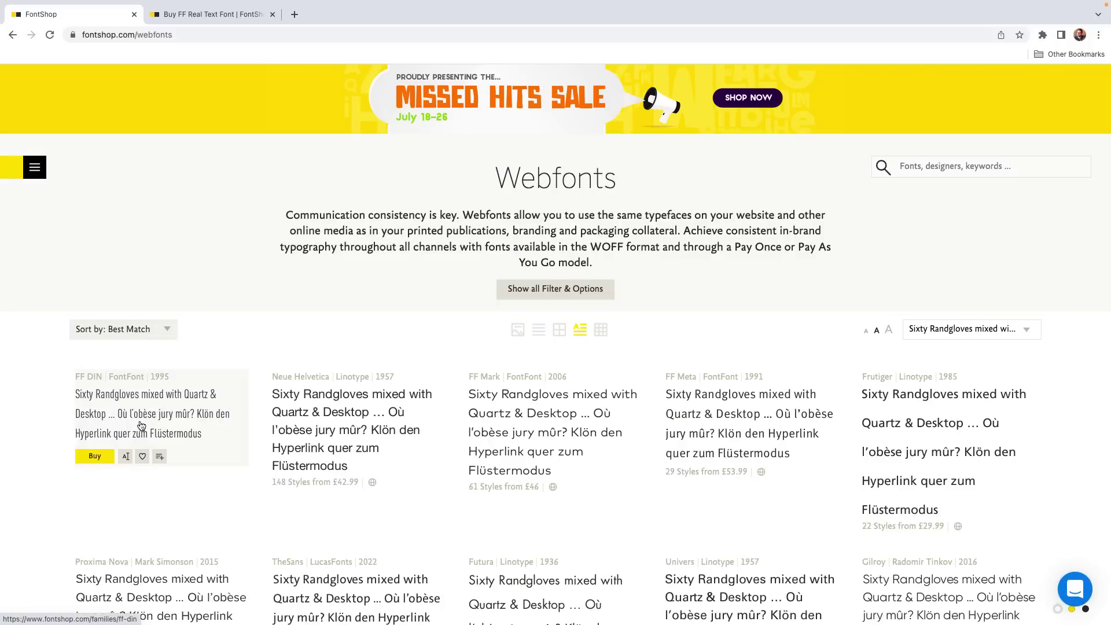
scroll(141, 426, down, 4)
scroll(140, 426, down, 6)
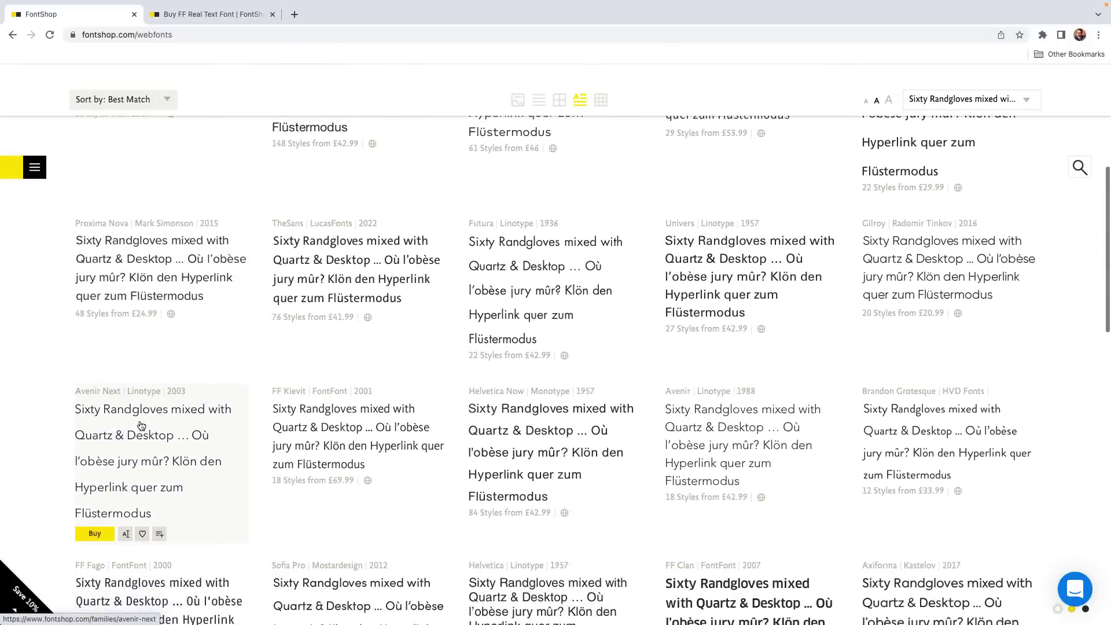
- On the Buy FF Real Text page, browse the styles and show its four family packages
click(218, 16)
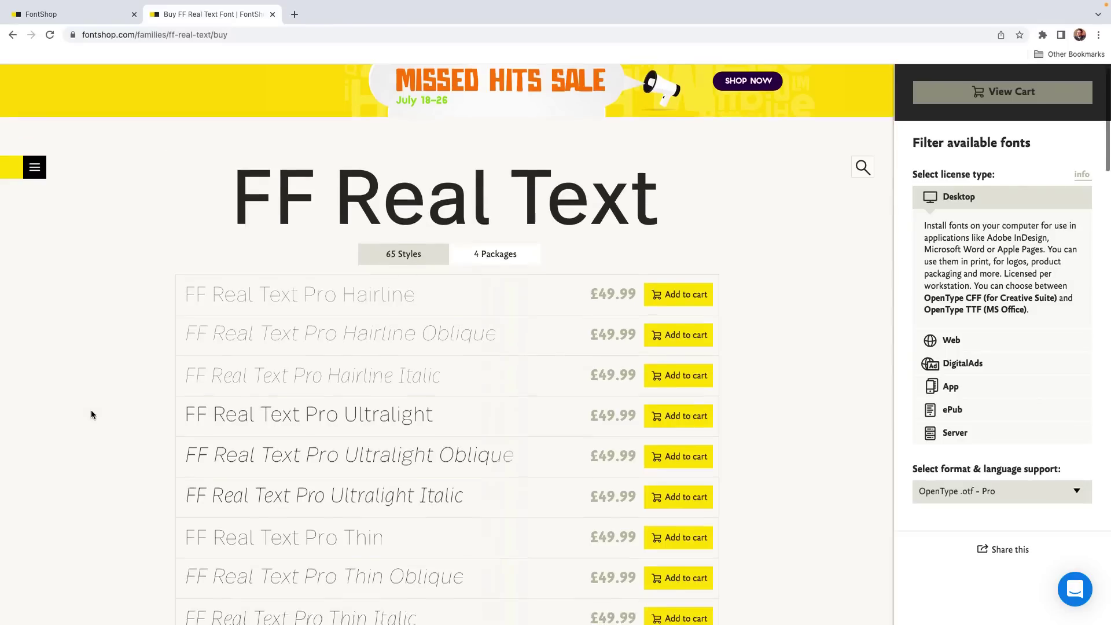
scroll(93, 414, down, 1)
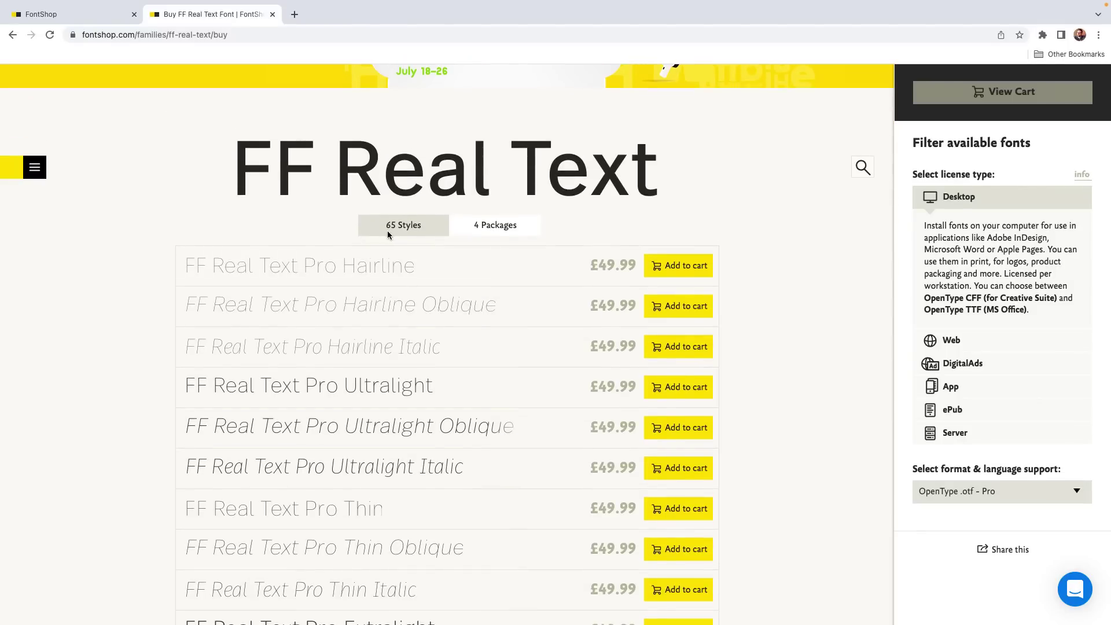
scroll(463, 400, down, 12)
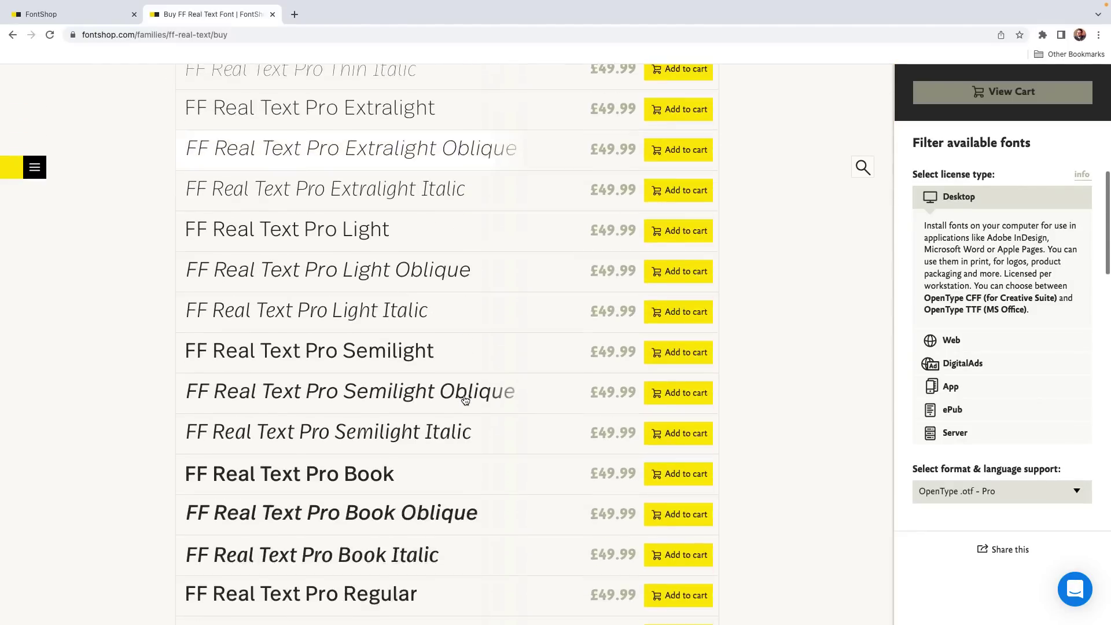
scroll(466, 400, down, 14)
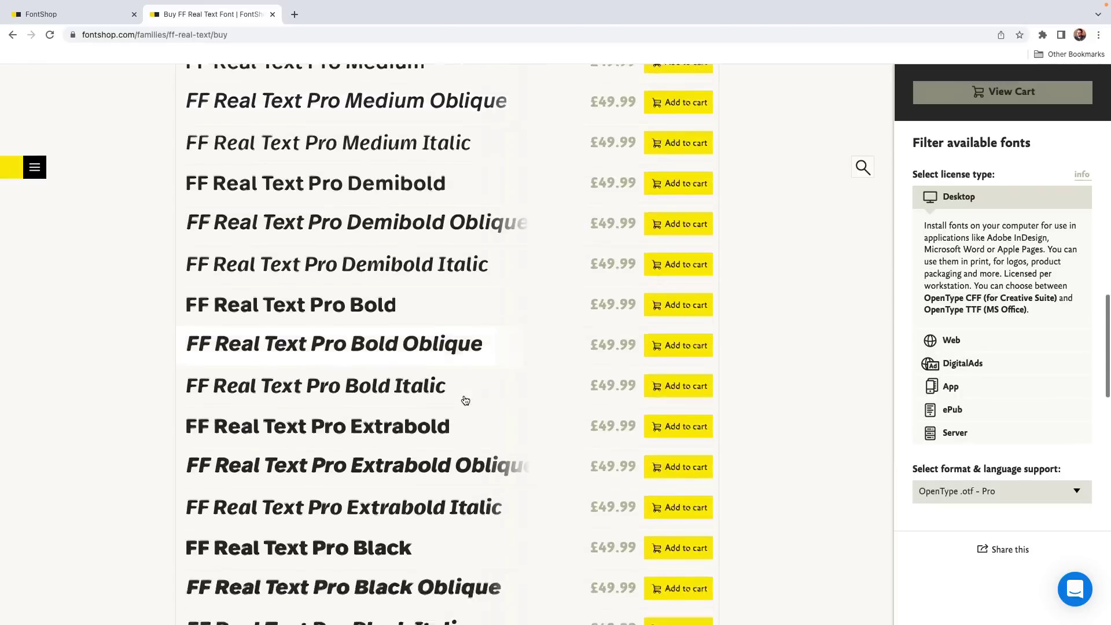
scroll(465, 399, up, 20)
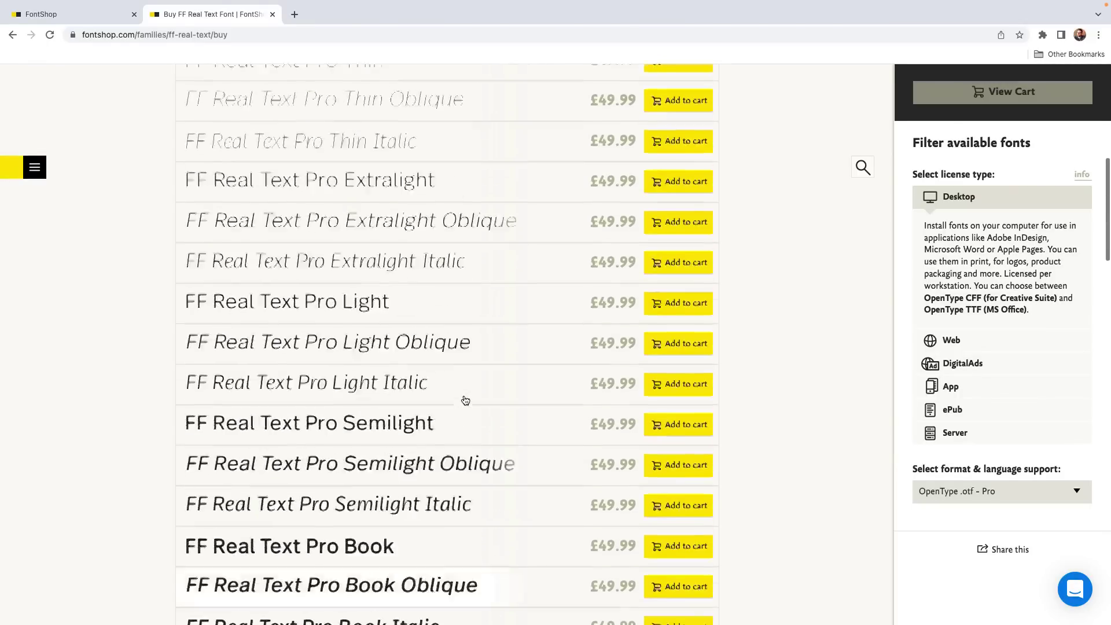
scroll(465, 400, up, 2)
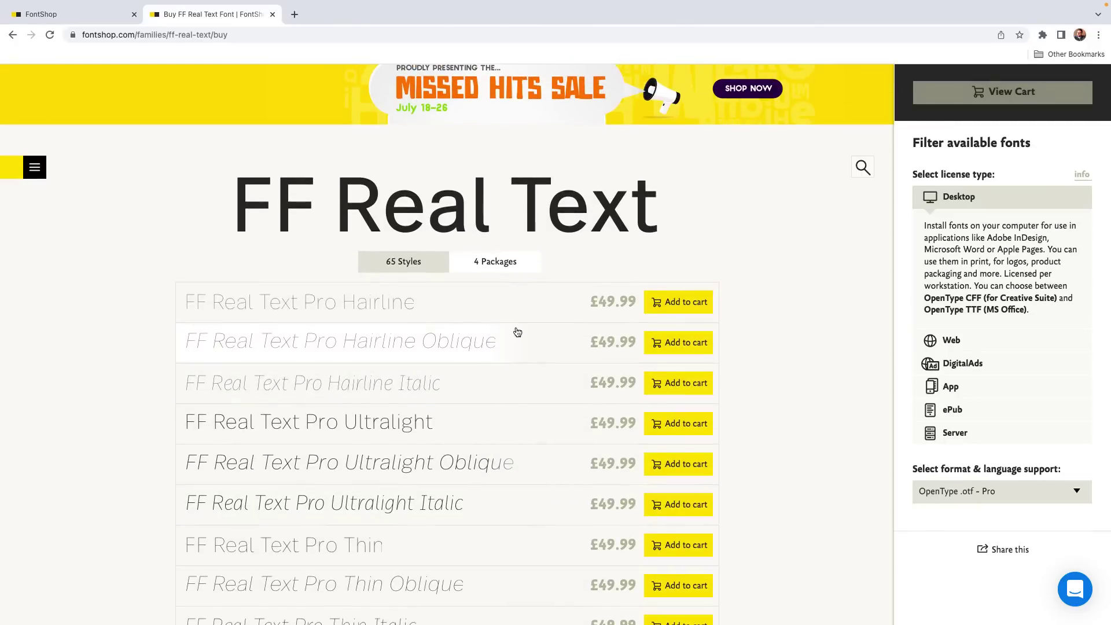
click(496, 262)
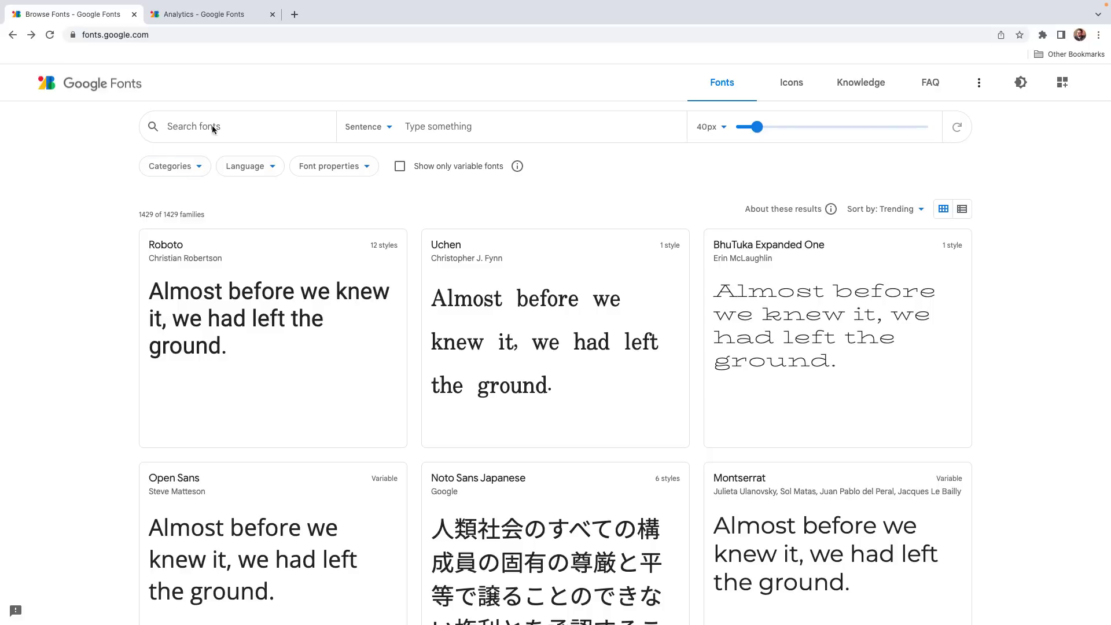
click(220, 18)
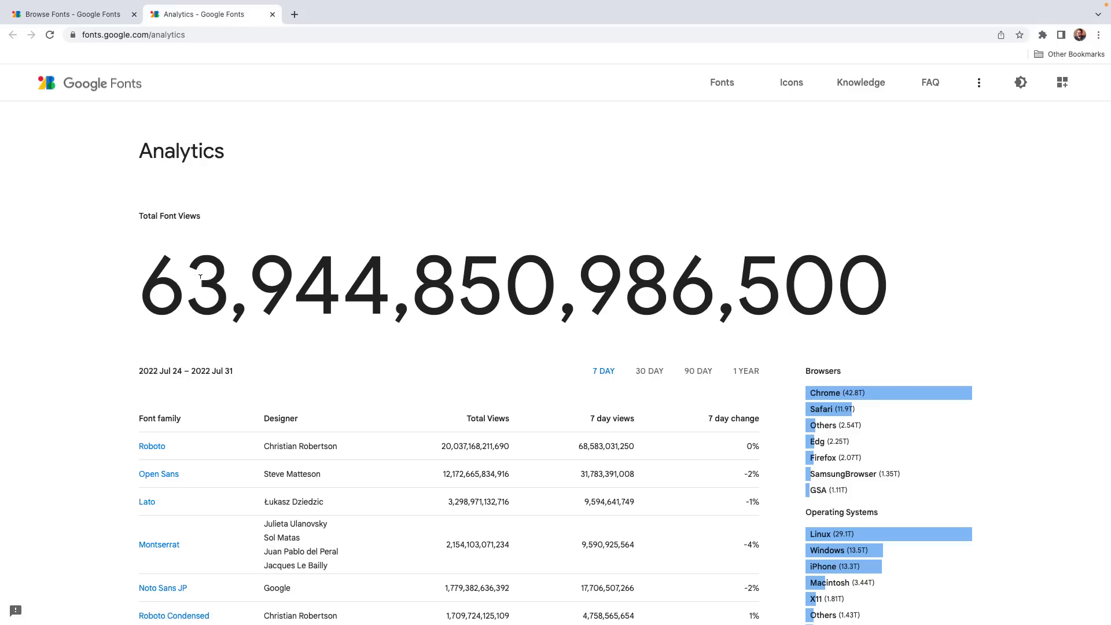
double_click(200, 277)
double_click(452, 445)
click(99, 16)
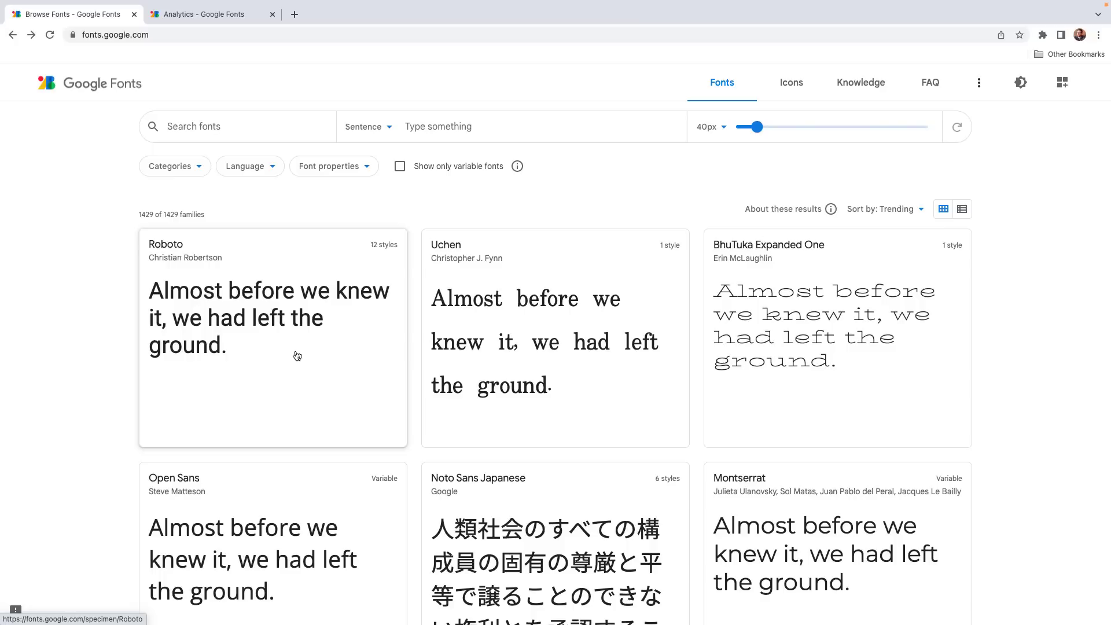
click(297, 356)
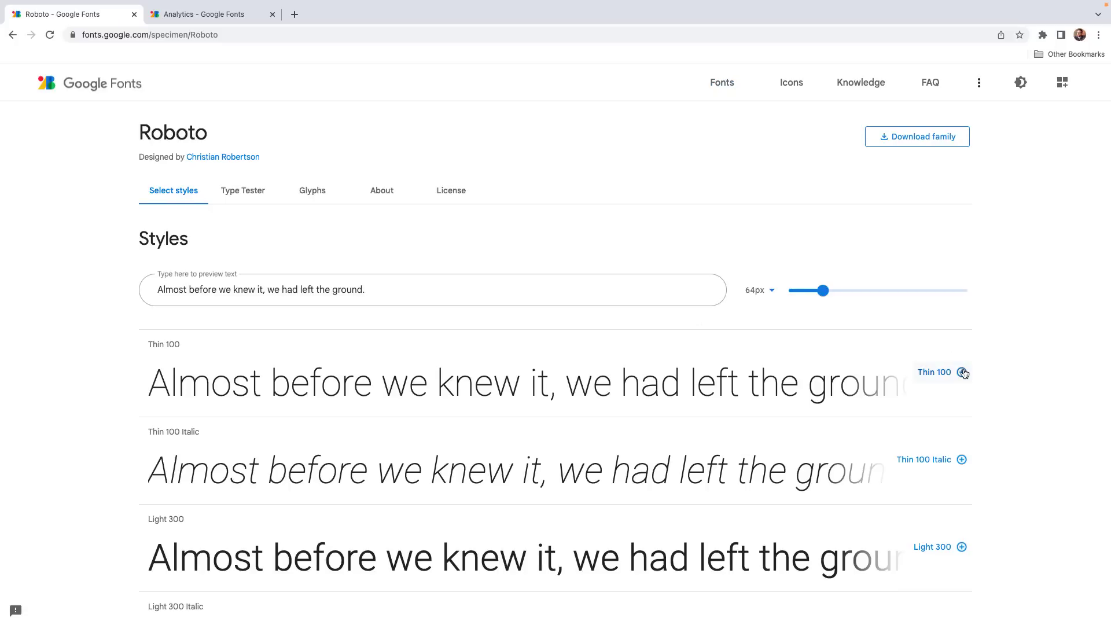
scroll(963, 368, down, 7)
scroll(964, 374, down, 10)
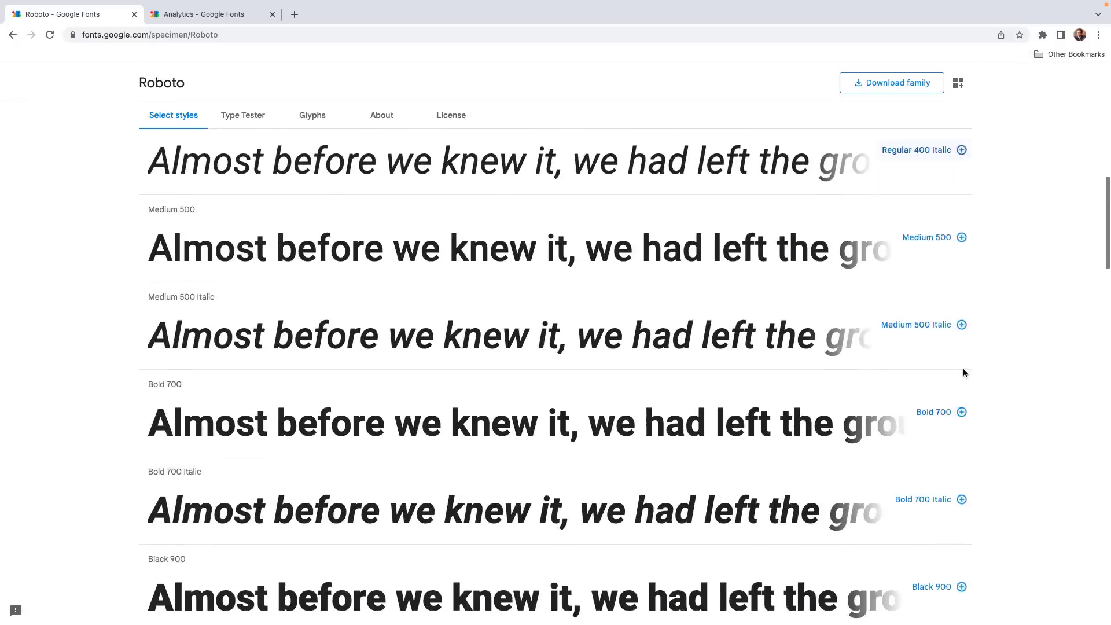
scroll(963, 371, up, 18)
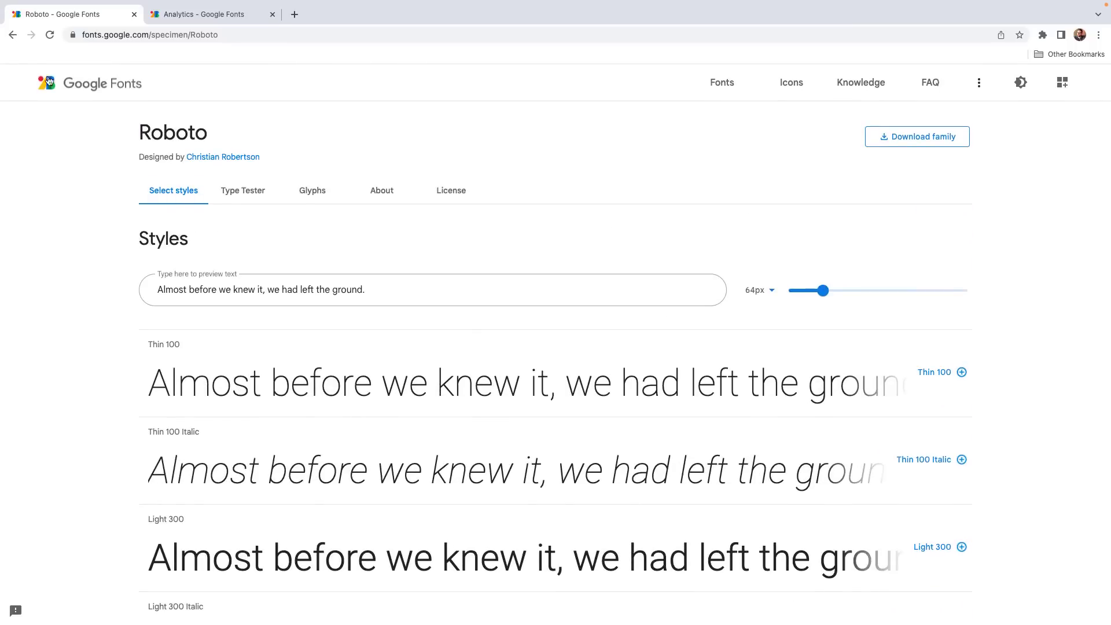
click(12, 35)
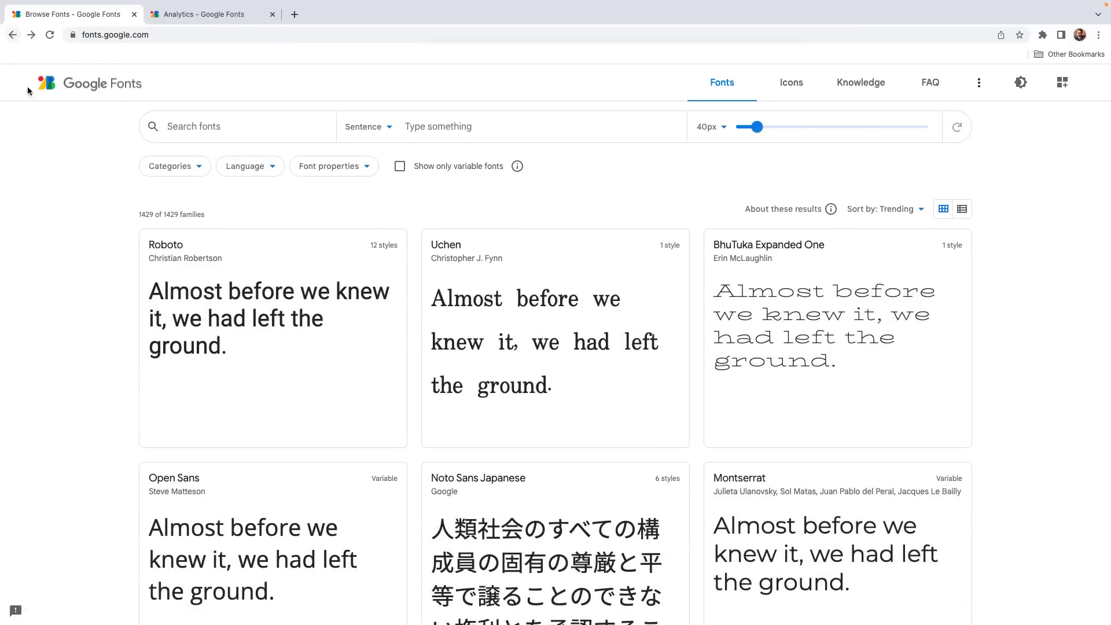
click(366, 167)
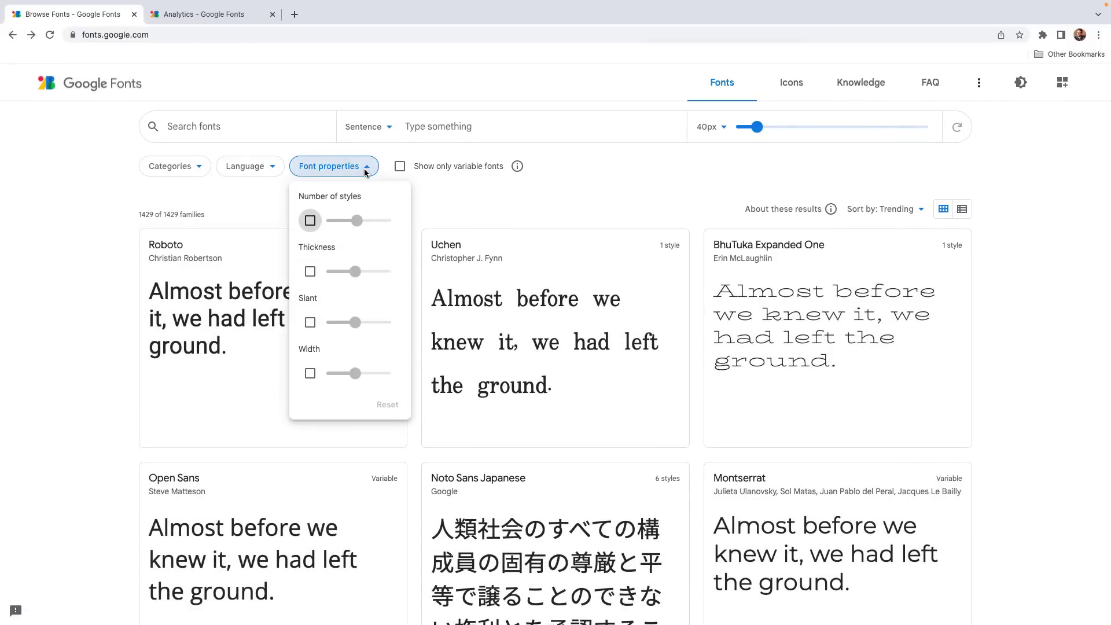
mouse_move(353, 272)
mouse_down()
mouse_move(363, 272)
mouse_move(340, 271)
mouse_move(368, 273)
mouse_move(355, 272)
mouse_up()
click(312, 272)
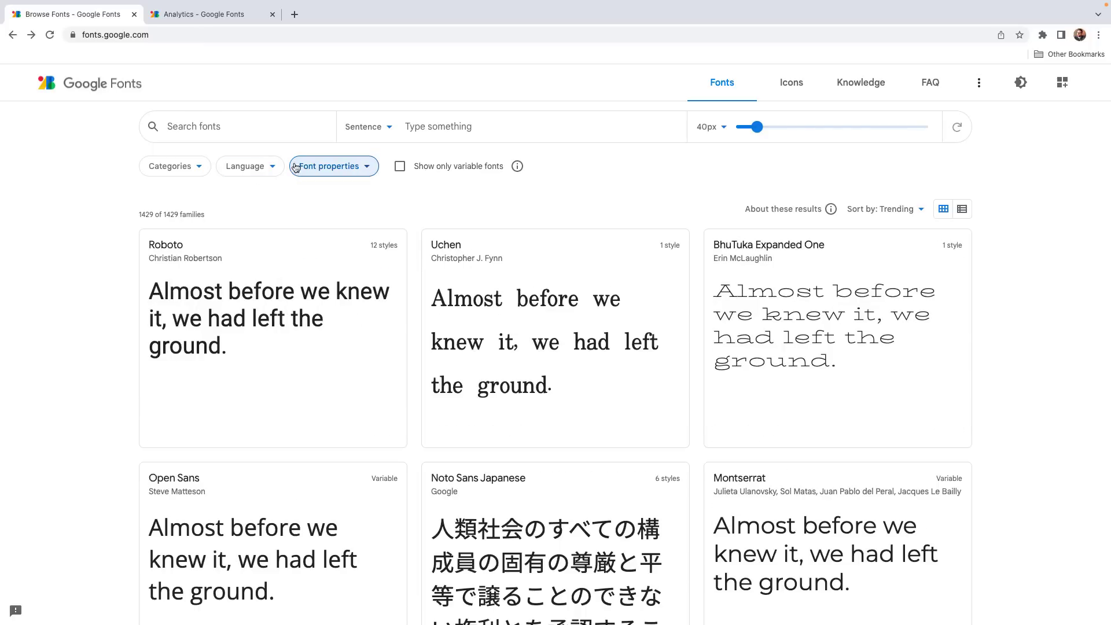
- Set the preview text to the sample sentence, after trying the alphabet and numerals
click(355, 129)
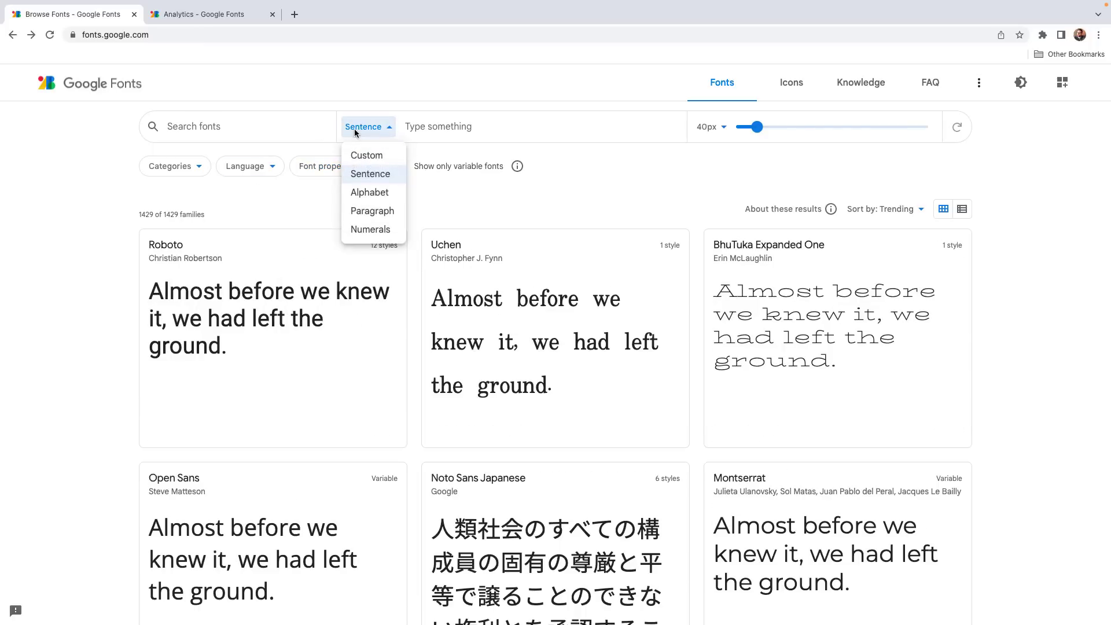
click(370, 192)
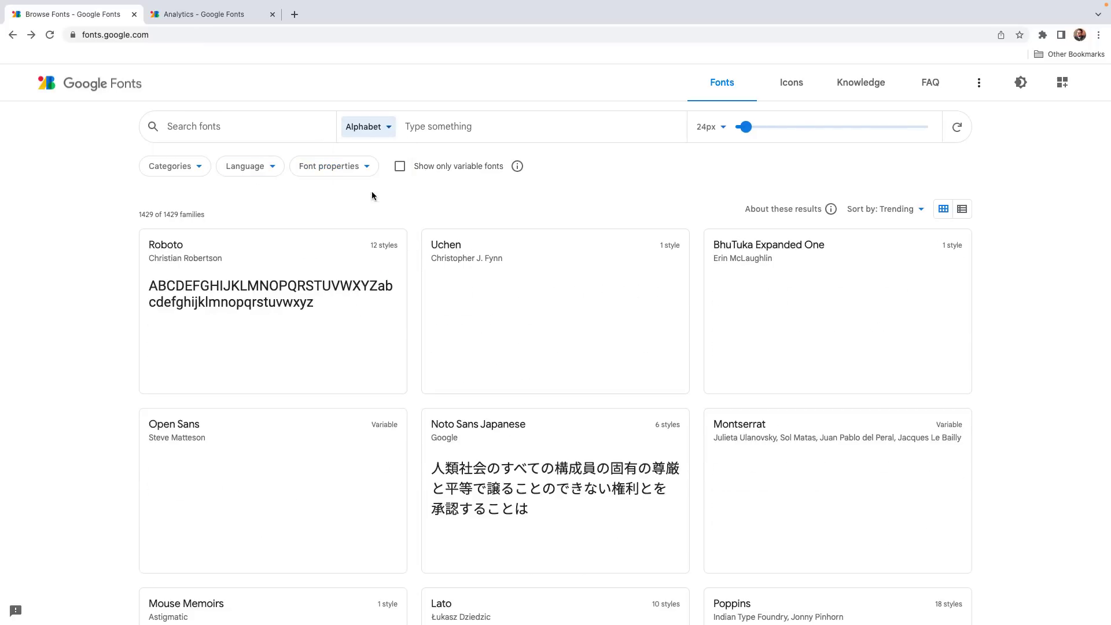
click(368, 128)
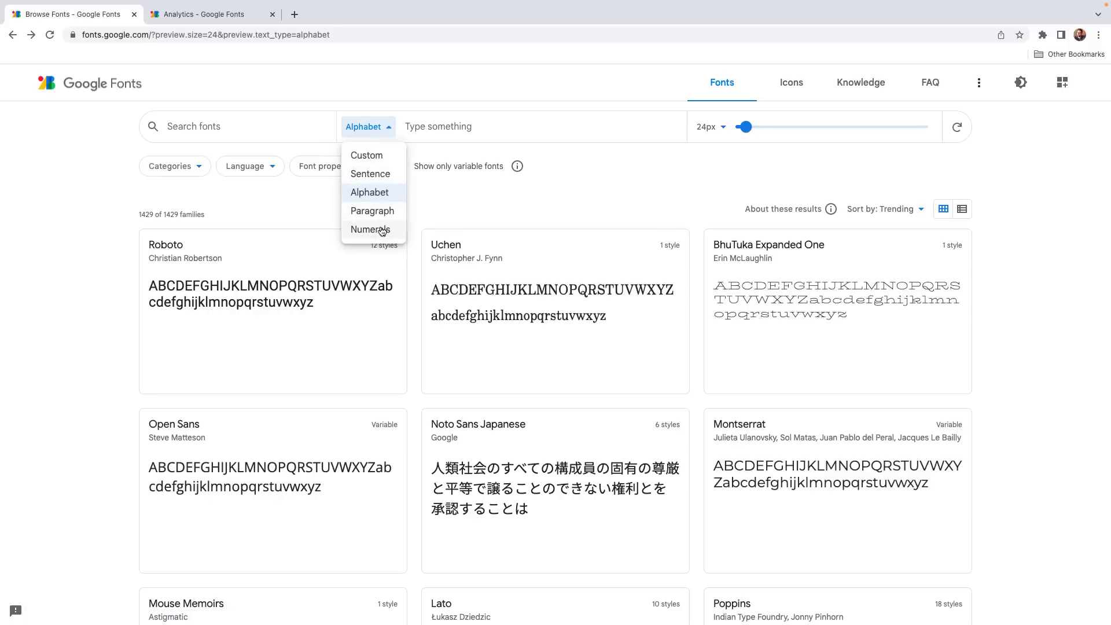
click(382, 227)
click(368, 126)
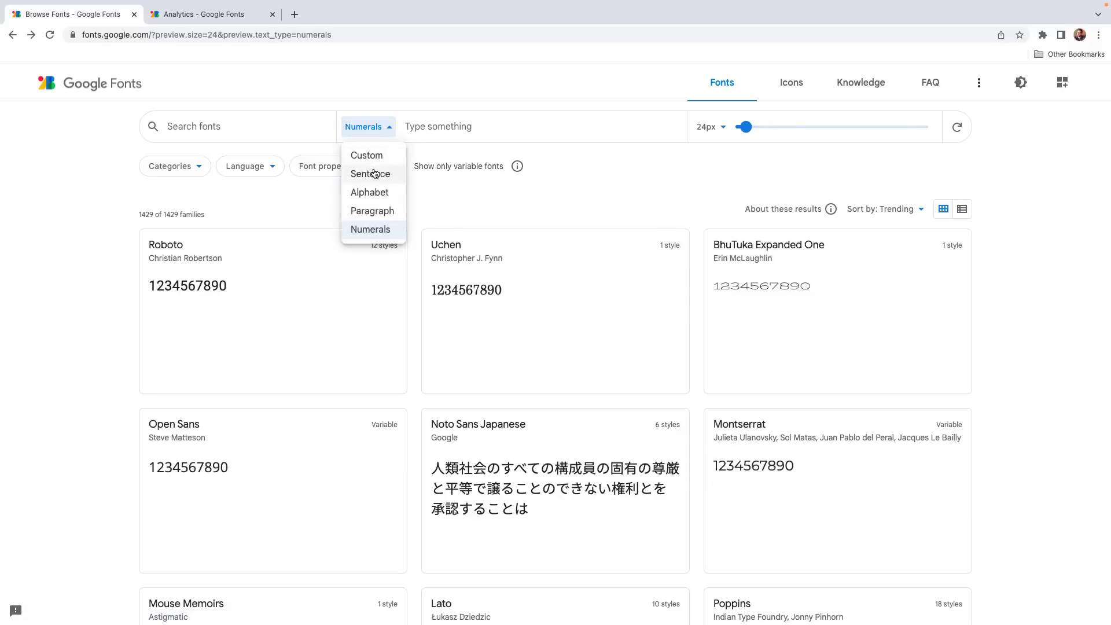
click(374, 174)
- Set the preview size to 24px, trying 20px first, and scroll through the previews
mouse_move(756, 128)
mouse_down()
mouse_move(805, 128)
mouse_move(738, 128)
mouse_move(784, 128)
mouse_move(751, 130)
mouse_up()
click(712, 126)
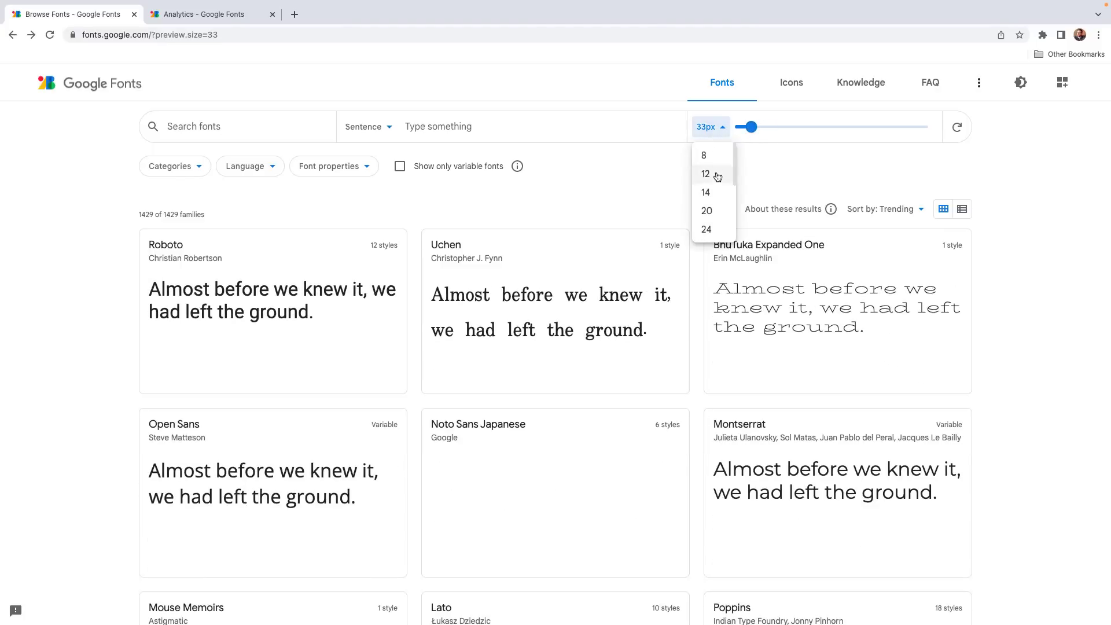
click(711, 210)
click(706, 127)
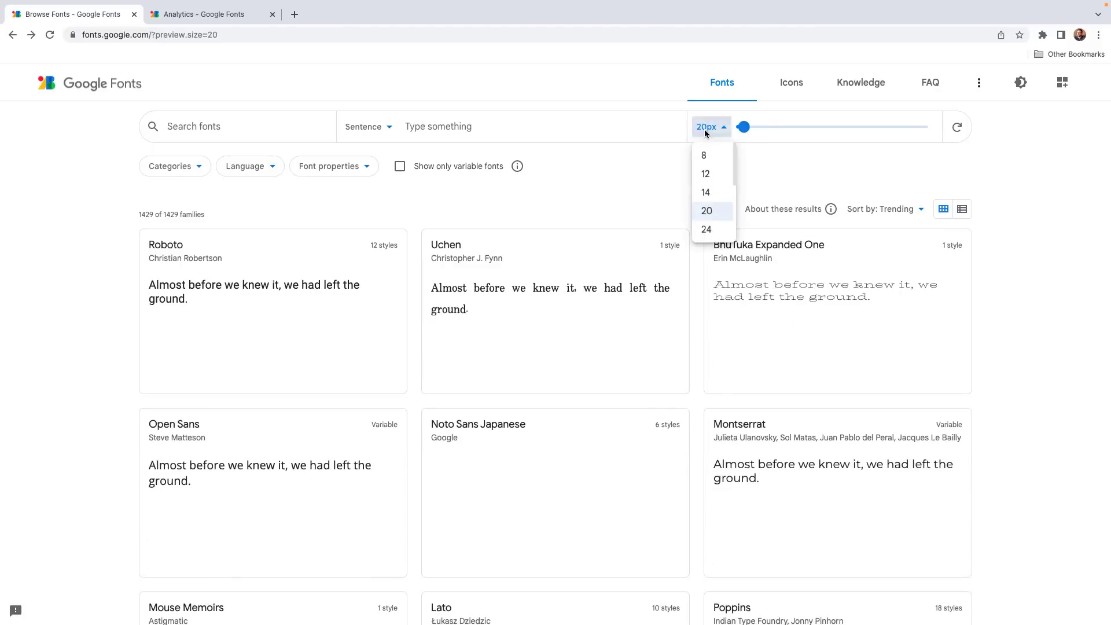
click(707, 230)
scroll(743, 206, down, 4)
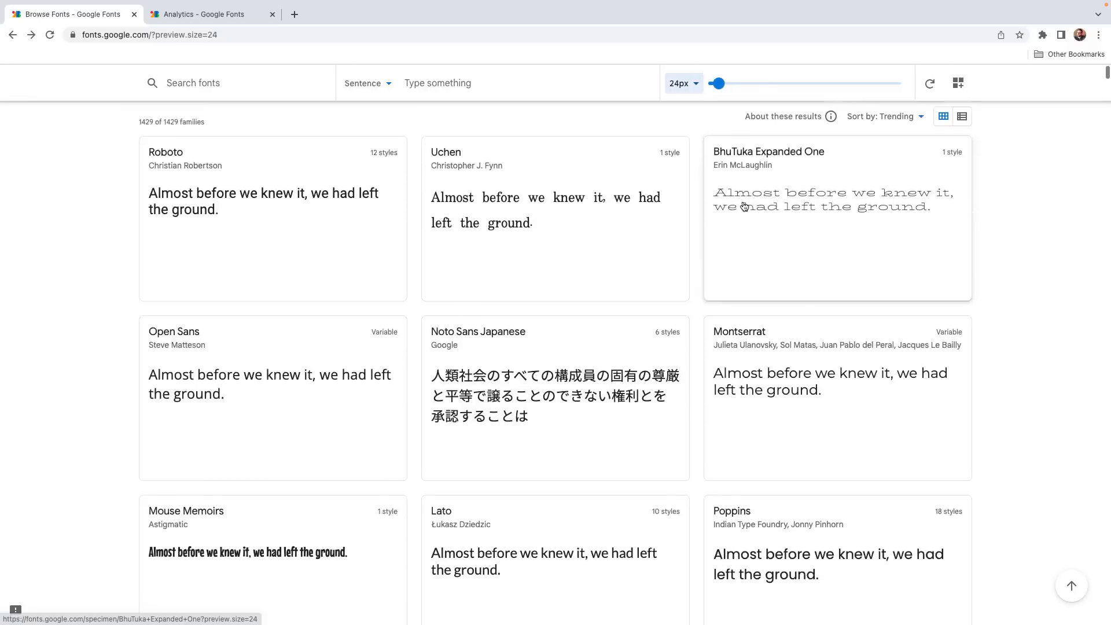
scroll(743, 205, down, 15)
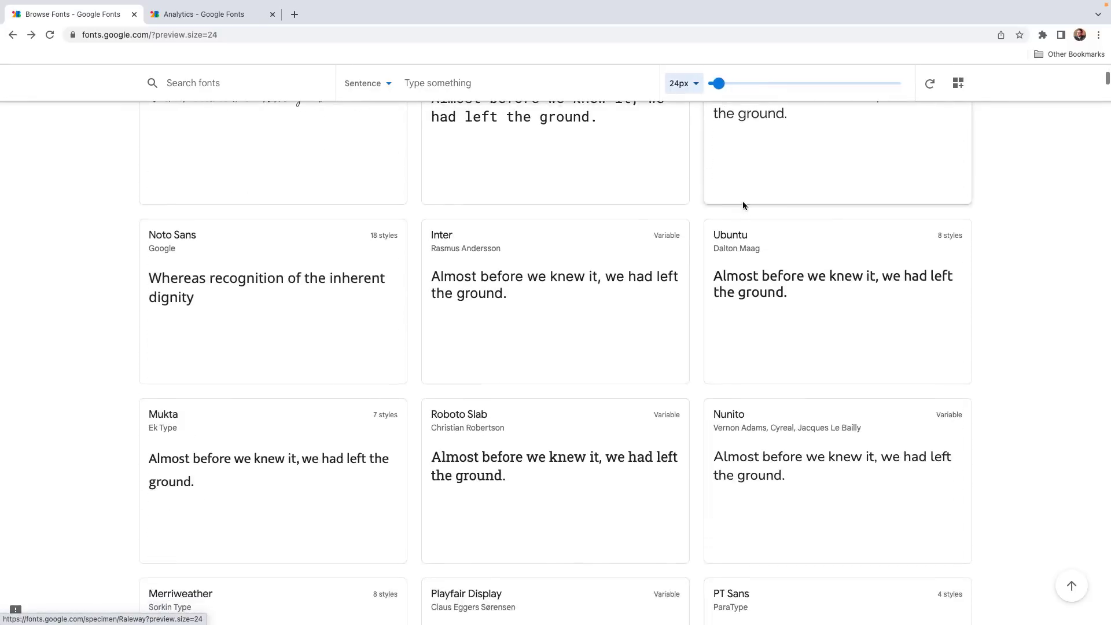
scroll(743, 205, down, 16)
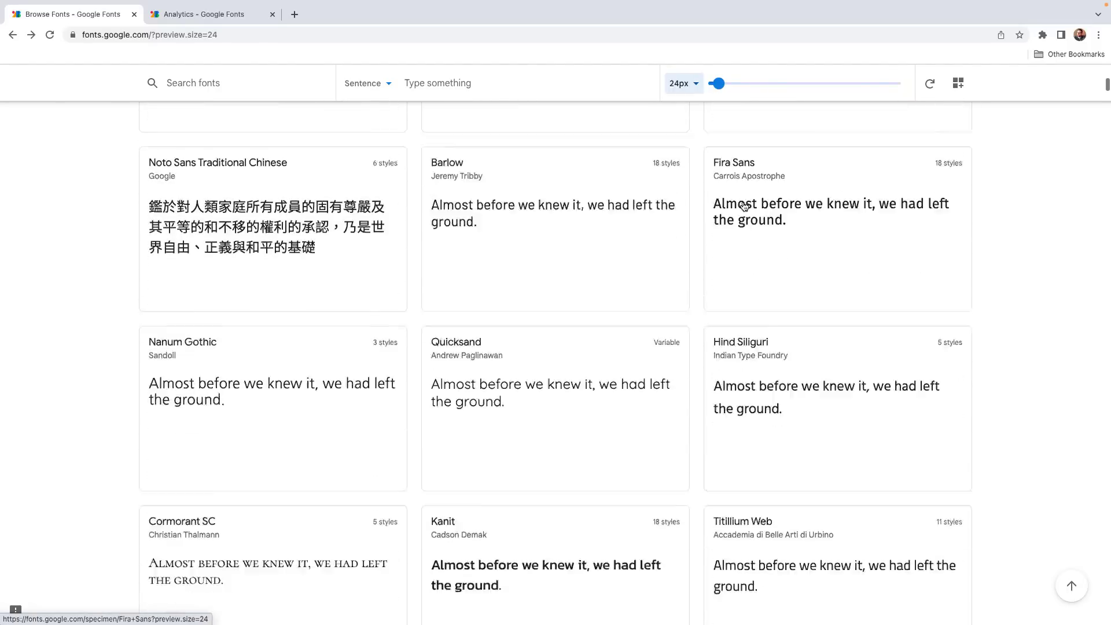
scroll(745, 206, up, 20)
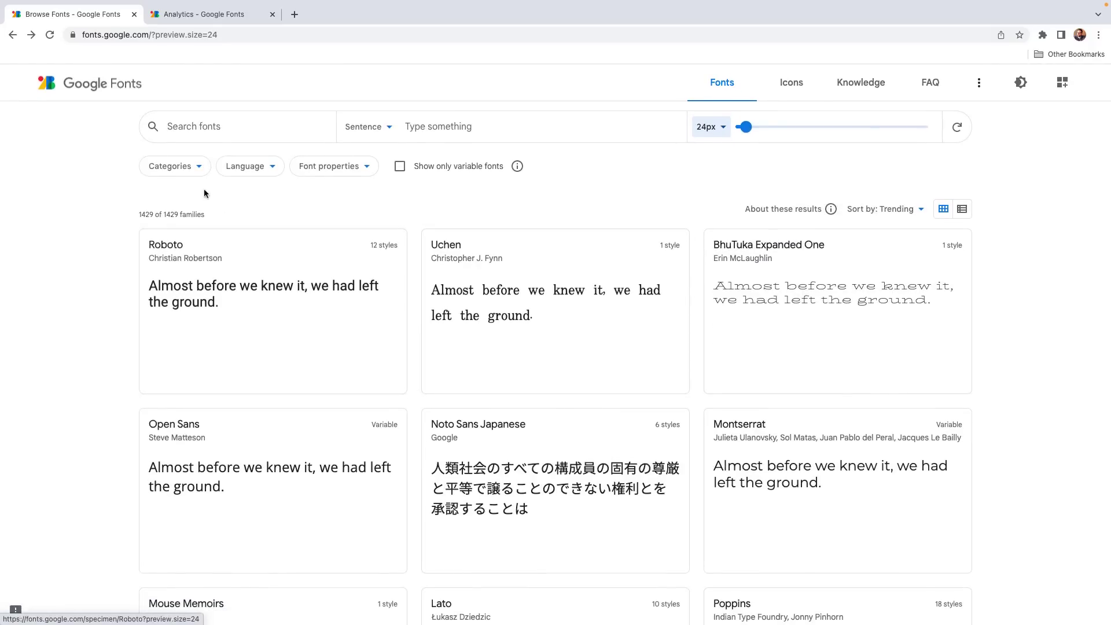
- Filter fonts to the Monospace category at 70px, browse, then return to the unfiltered list
click(190, 174)
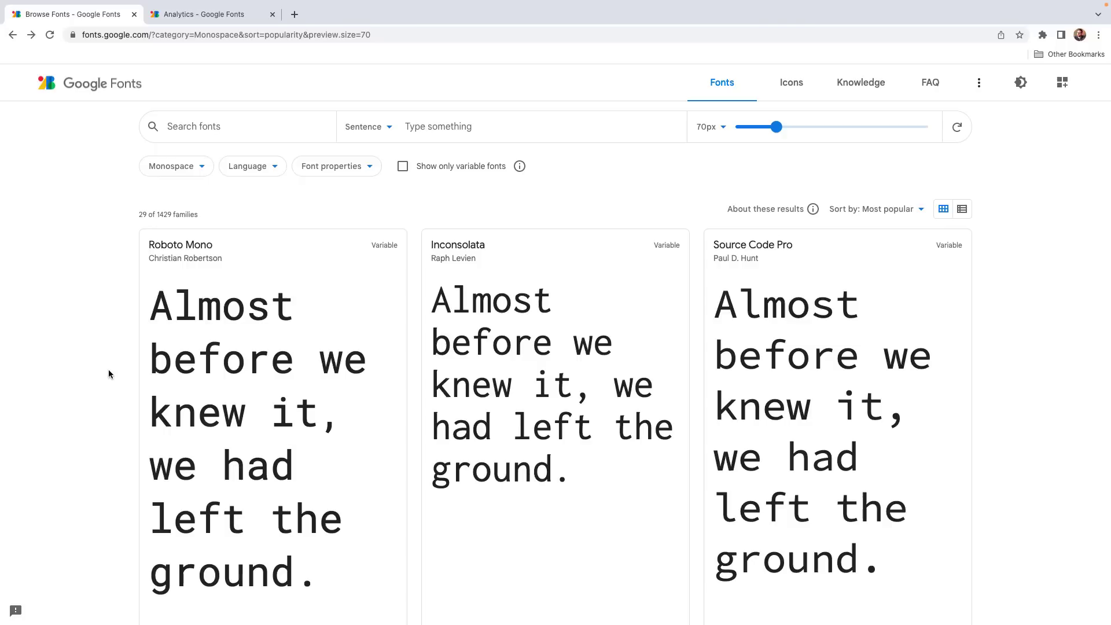
scroll(109, 373, down, 8)
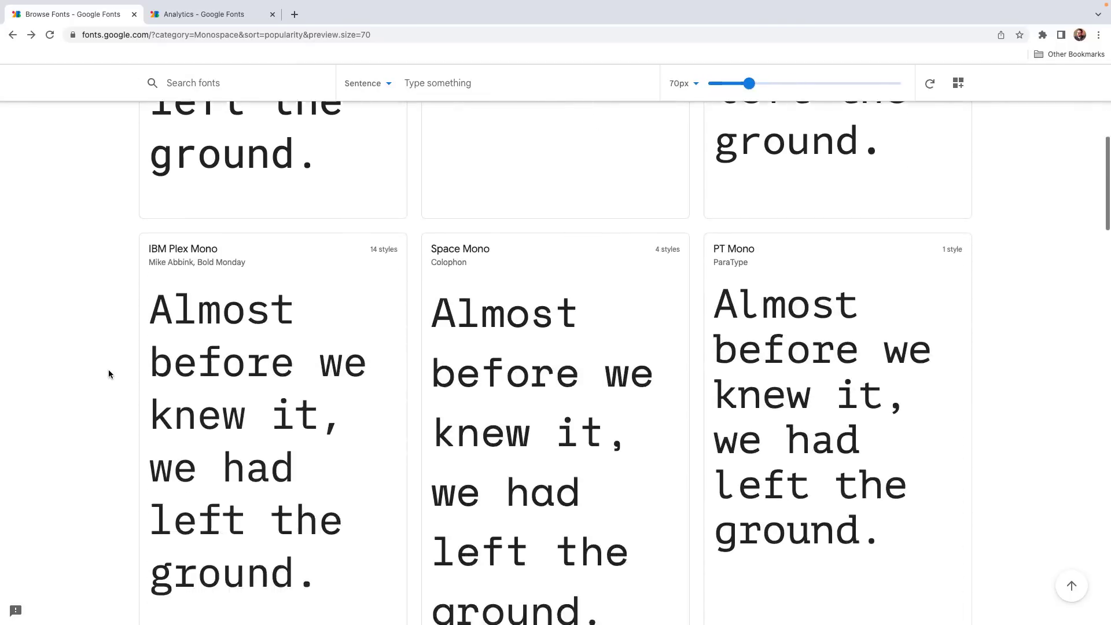
scroll(108, 373, down, 7)
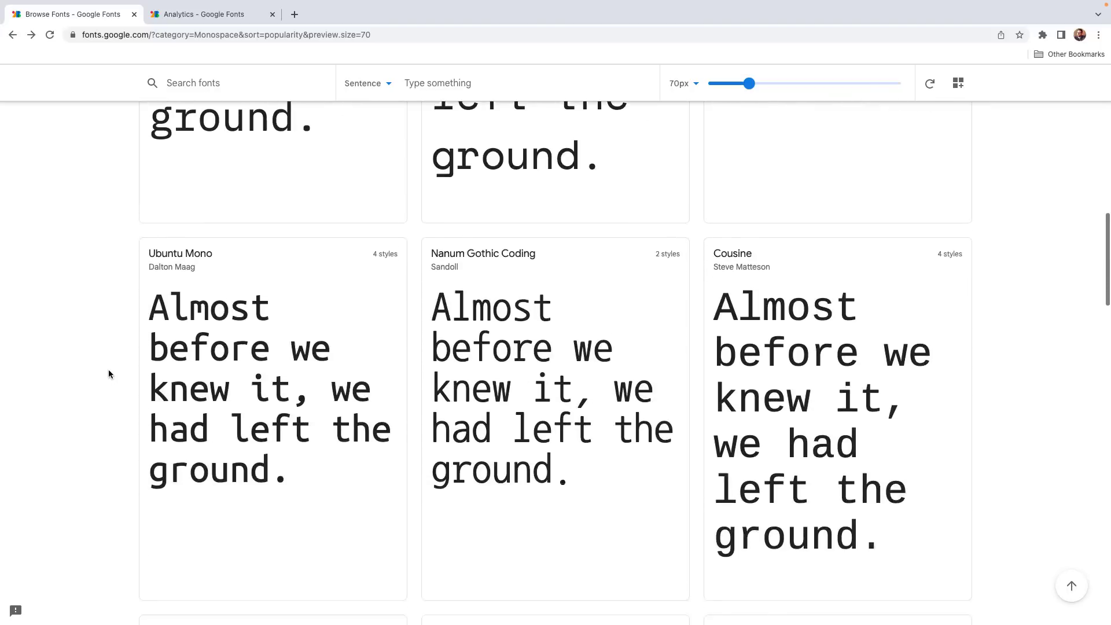
scroll(109, 374, down, 1)
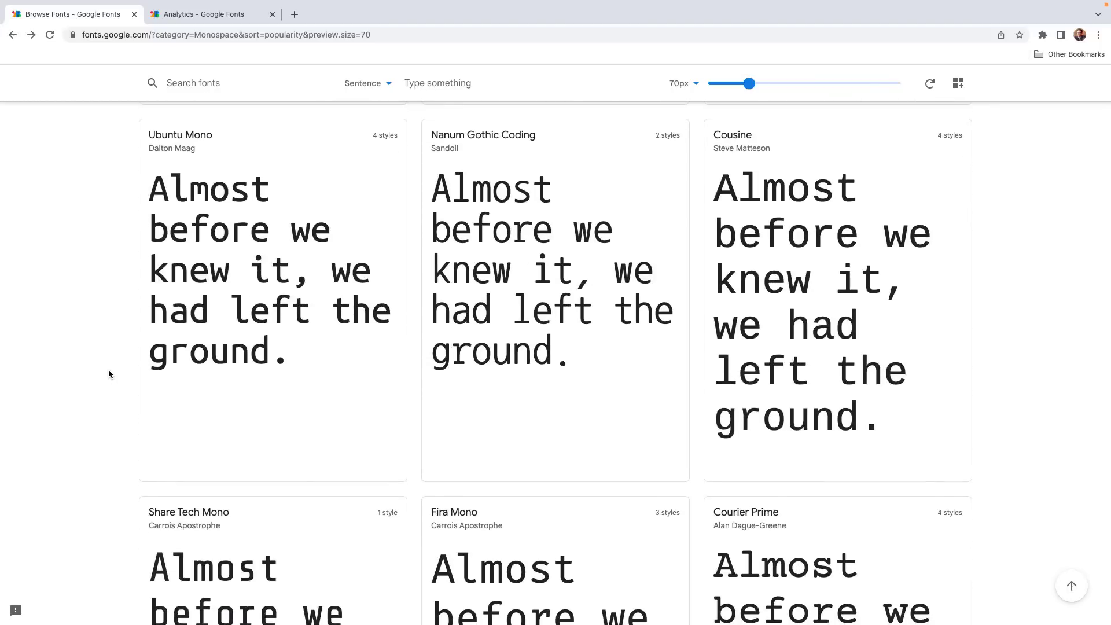
key(alt+Left)
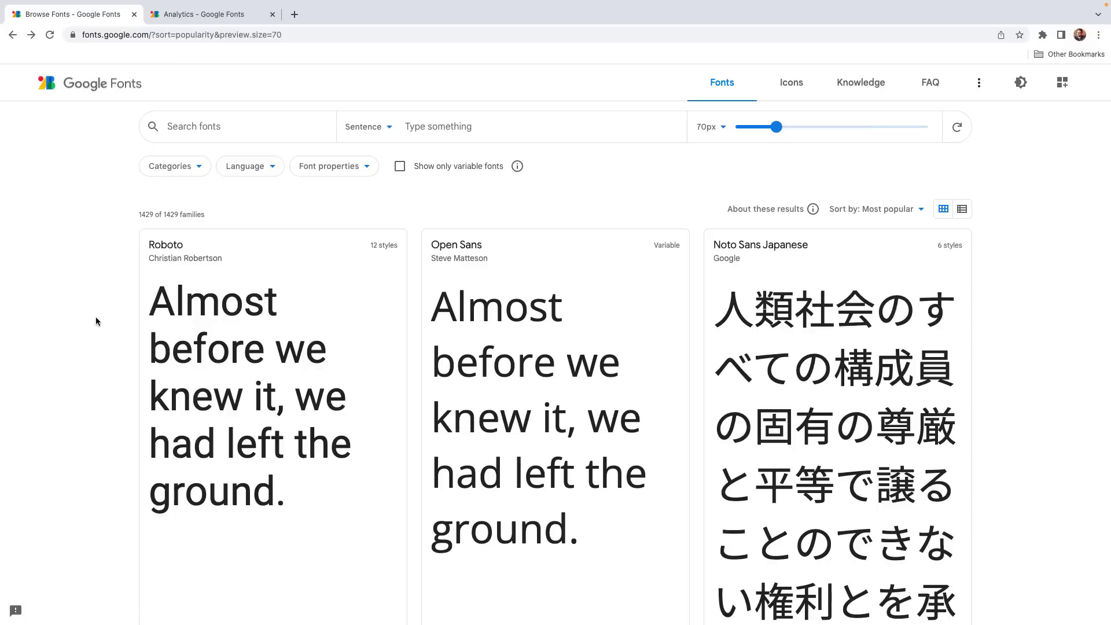
- Open Roboto's specimen page and scroll through its styles from Thin 100 to Black 900 Italic
click(190, 354)
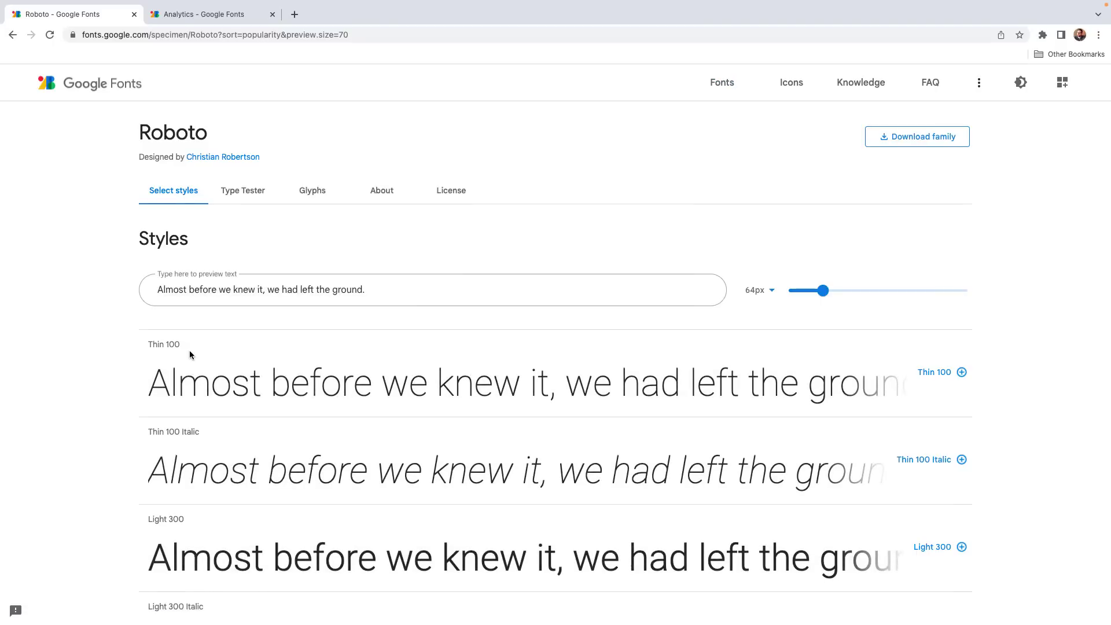
scroll(1004, 464, down, 3)
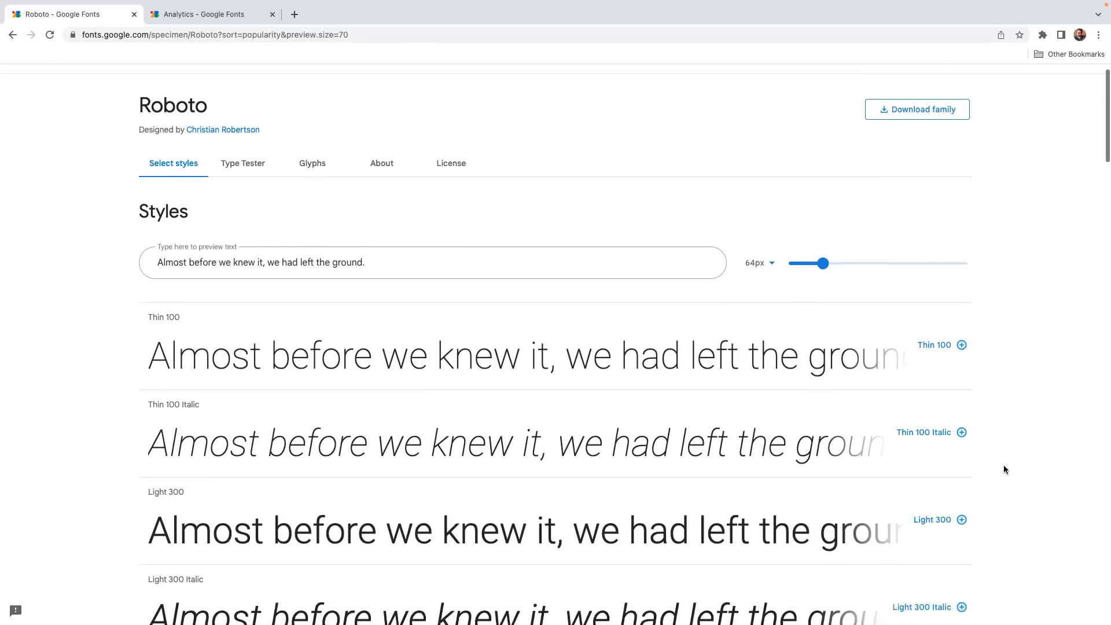
scroll(1004, 469, down, 6)
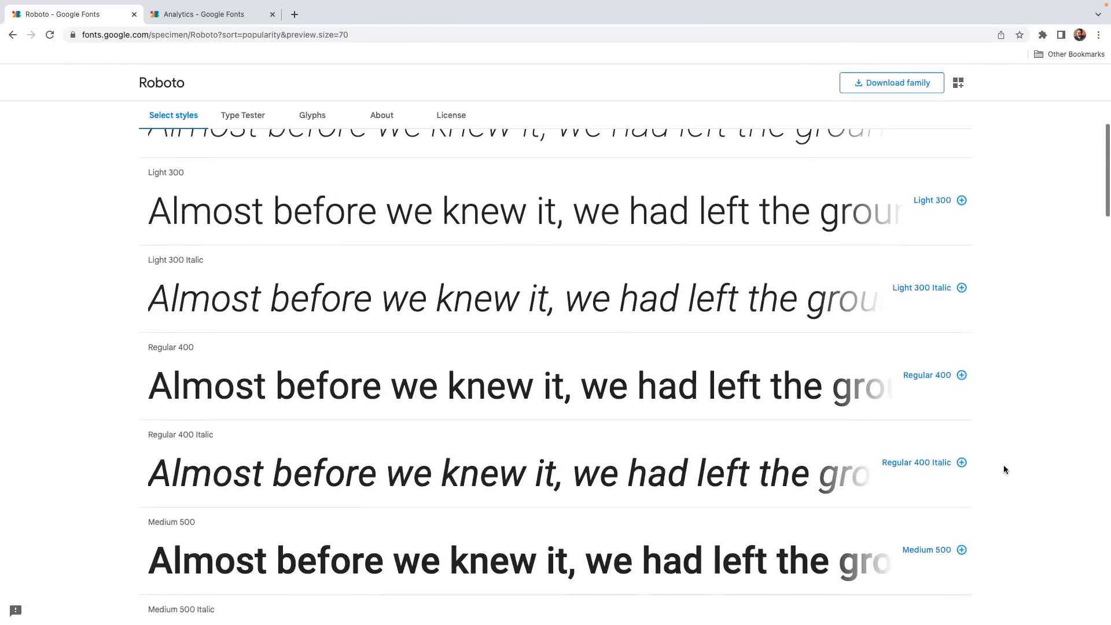
scroll(1003, 465, down, 7)
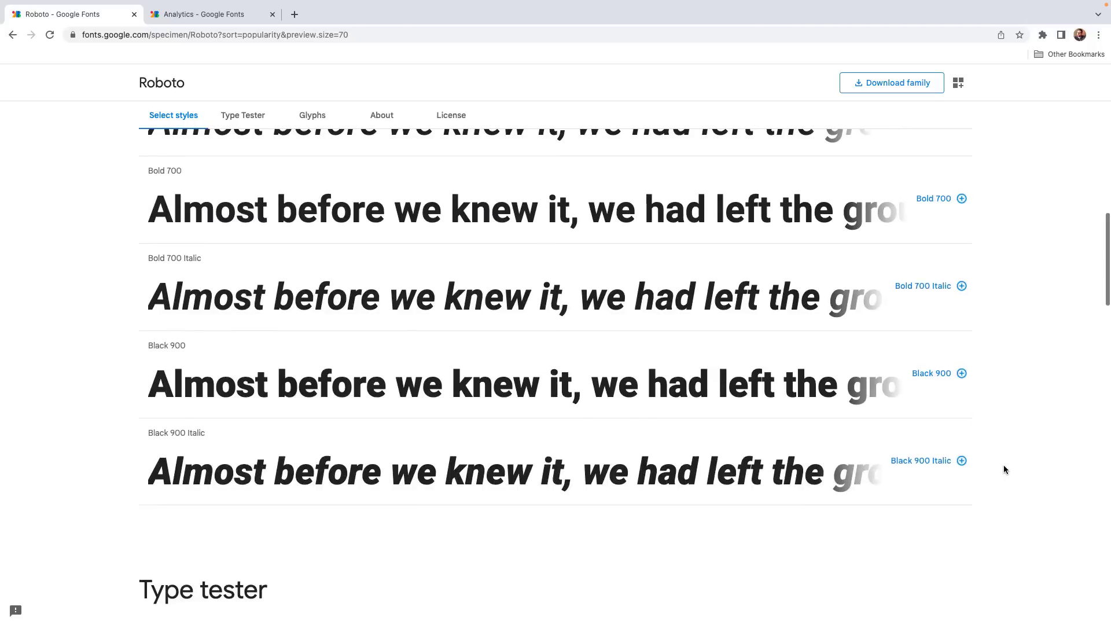
scroll(1003, 470, up, 8)
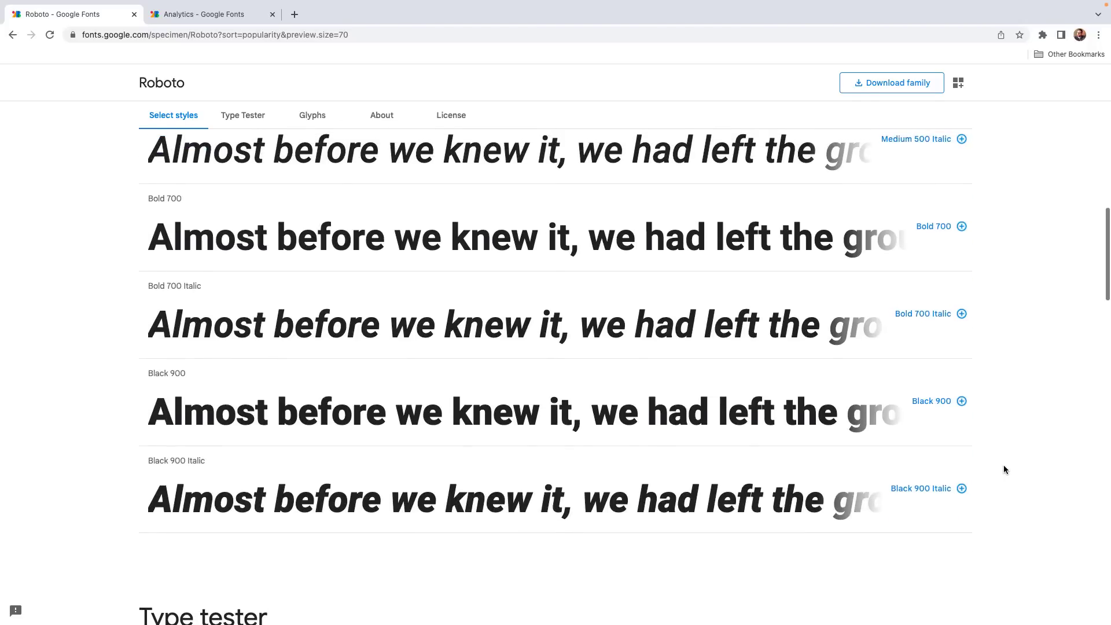
scroll(1004, 469, up, 6)
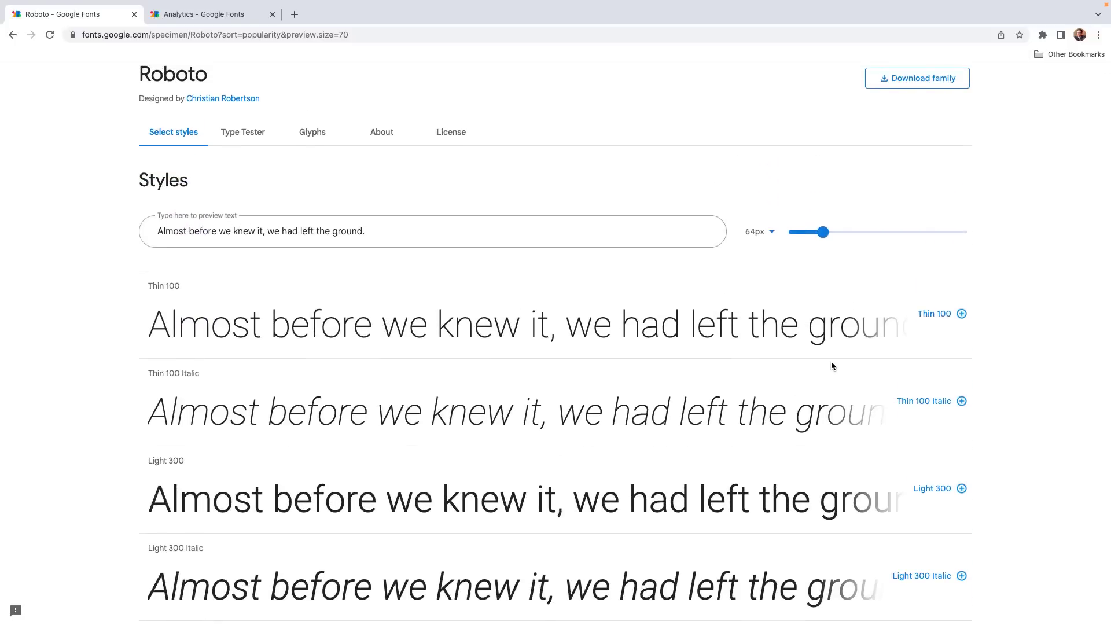
scroll(832, 364, up, 1)
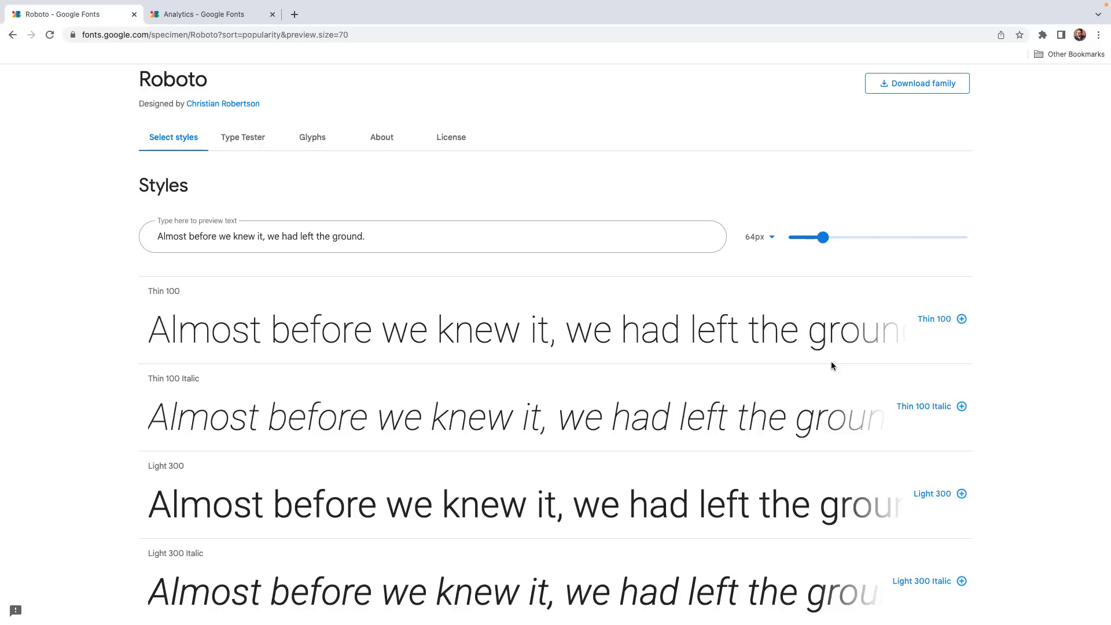
scroll(831, 362, down, 1)
scroll(994, 348, down, 2)
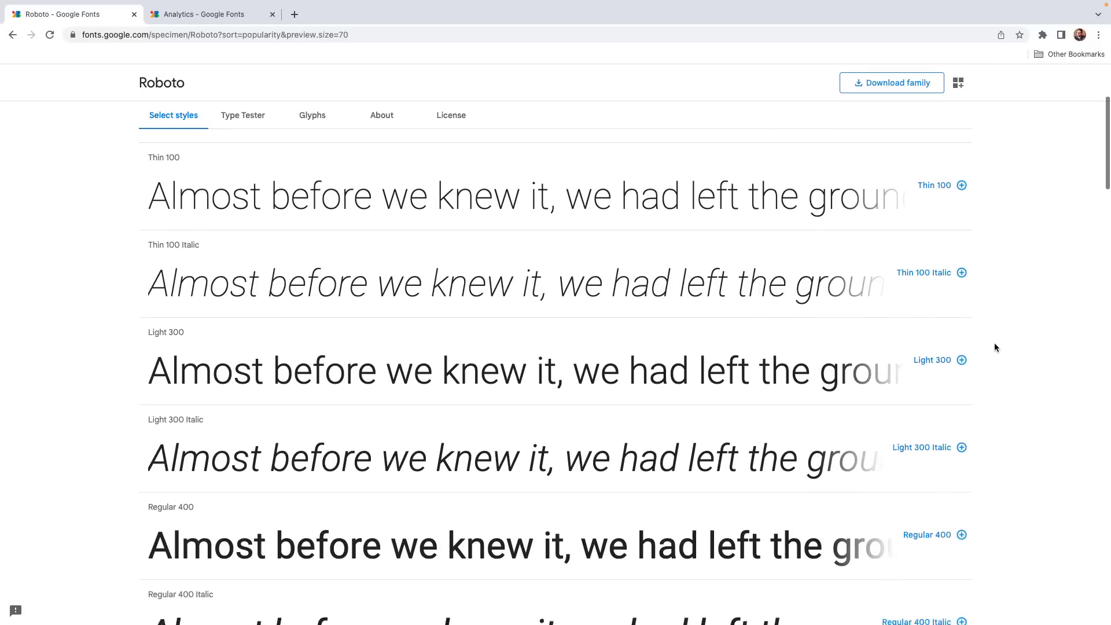
scroll(994, 347, down, 1)
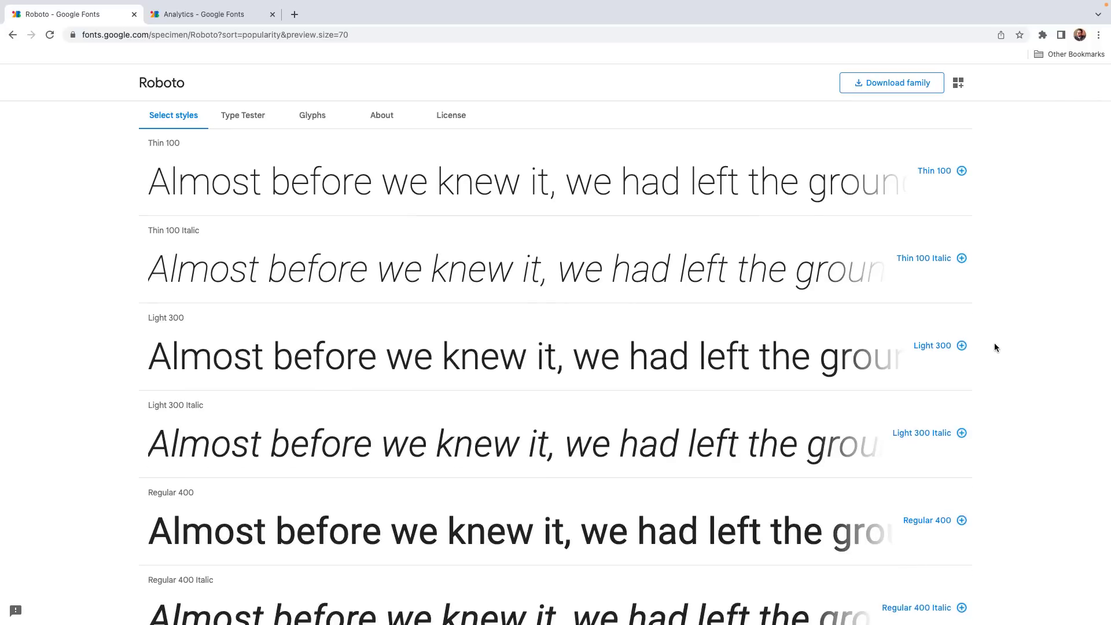
- Add Roboto Thin 100, Regular 400 and Bold 700 to the selection and dismiss the sharing notice
click(961, 171)
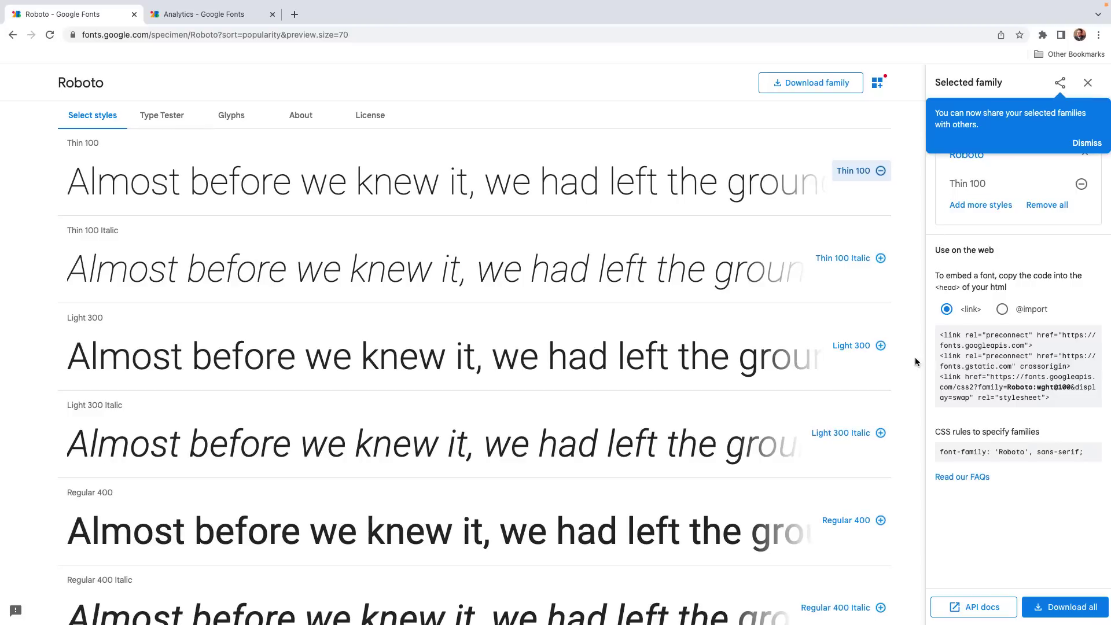
click(876, 519)
scroll(877, 519, down, 6)
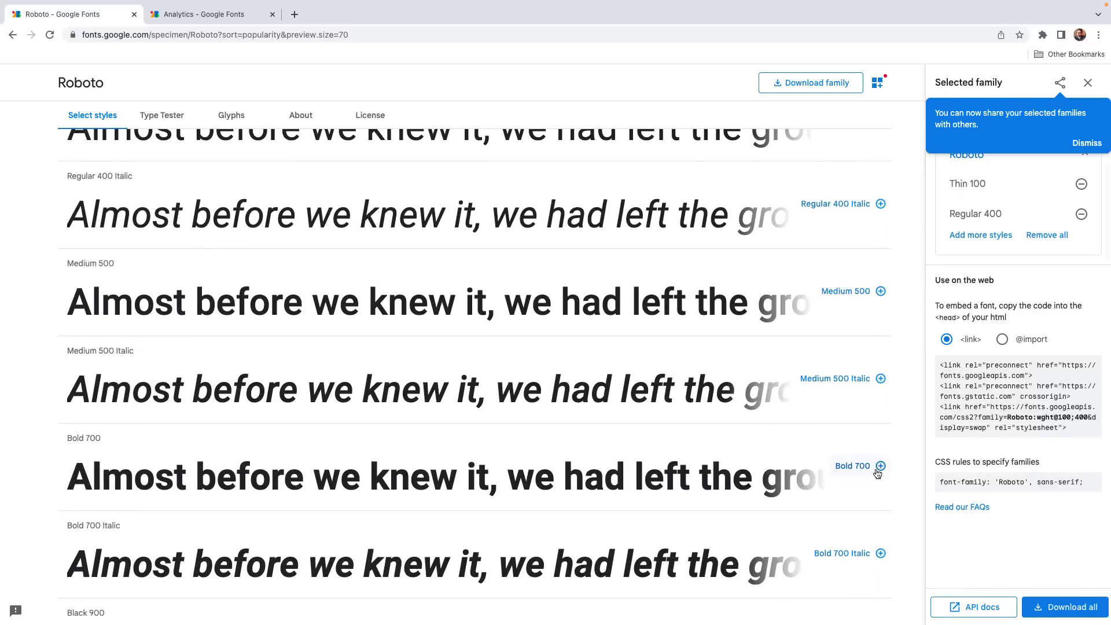
click(878, 470)
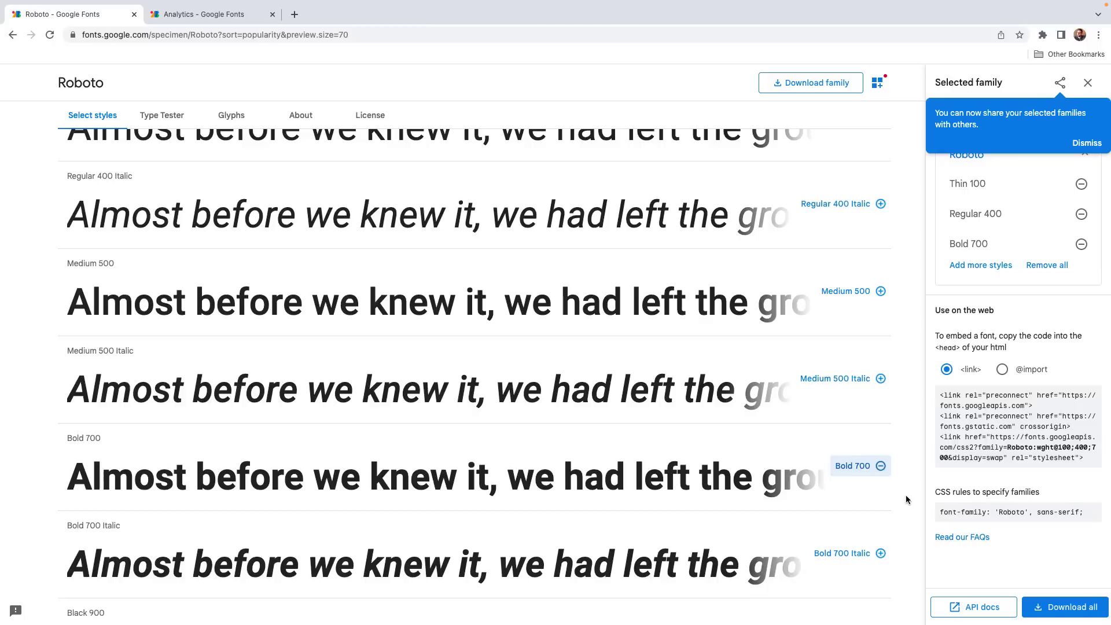
click(1081, 146)
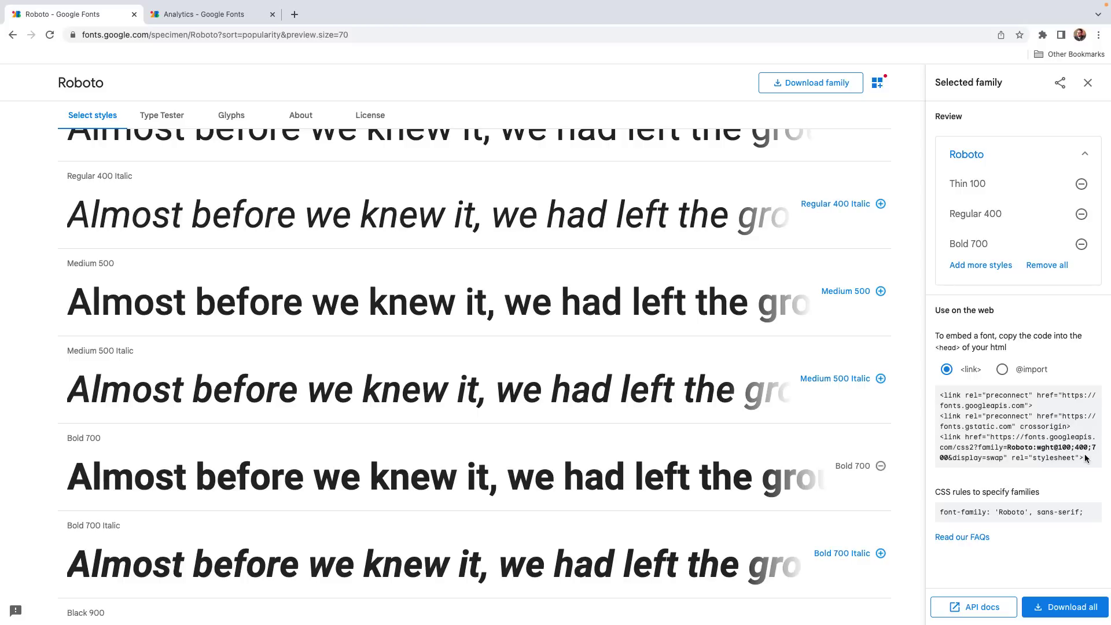
- Paste the Google Fonts link code below the stylesheet link in index.html and save
drag(1085, 459, 940, 394)
key(super+c)
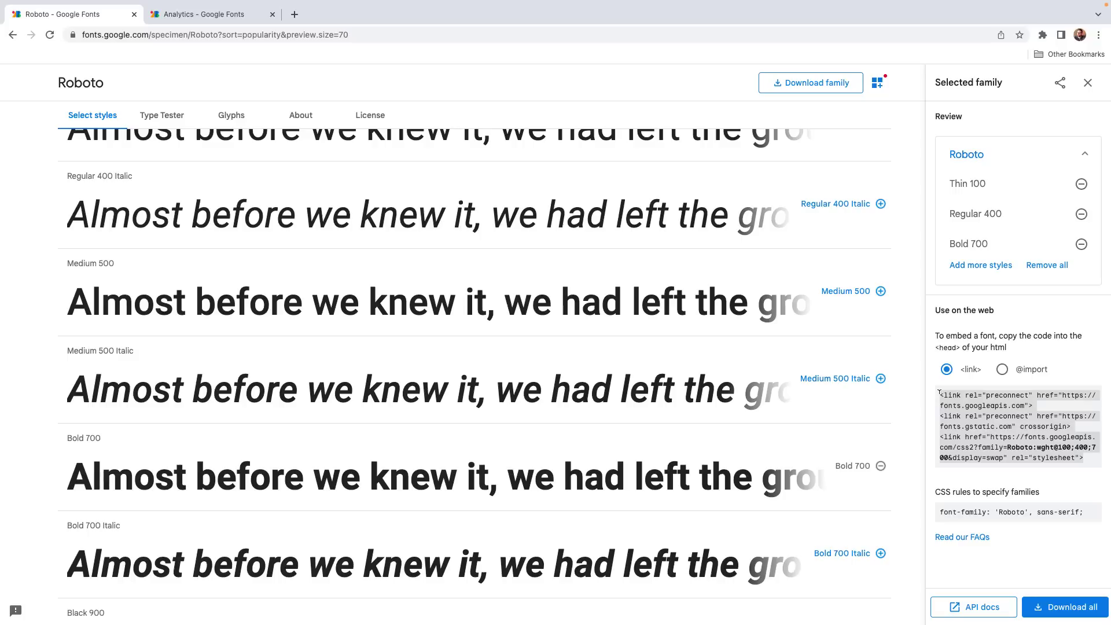
key(ctrl+Left)
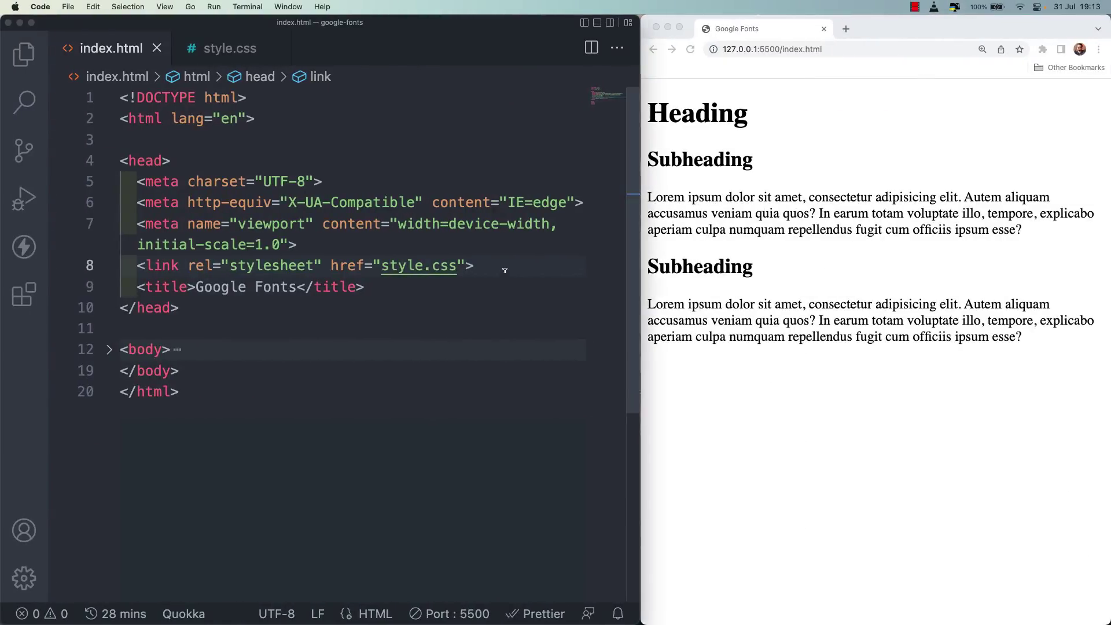
key(Return)
key(super+v)
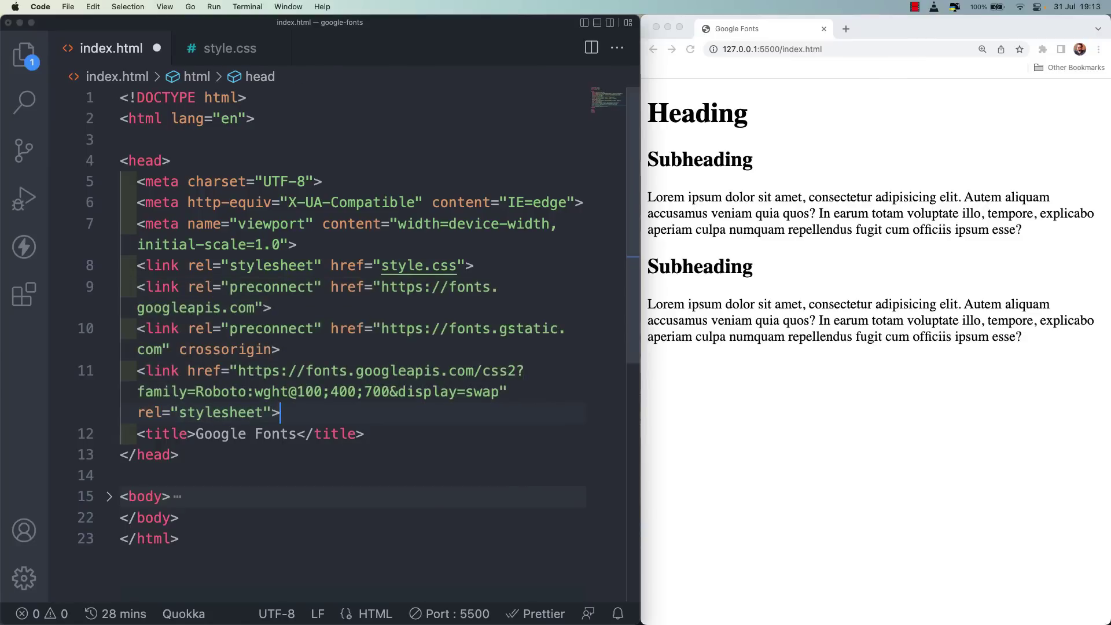
key(super+s)
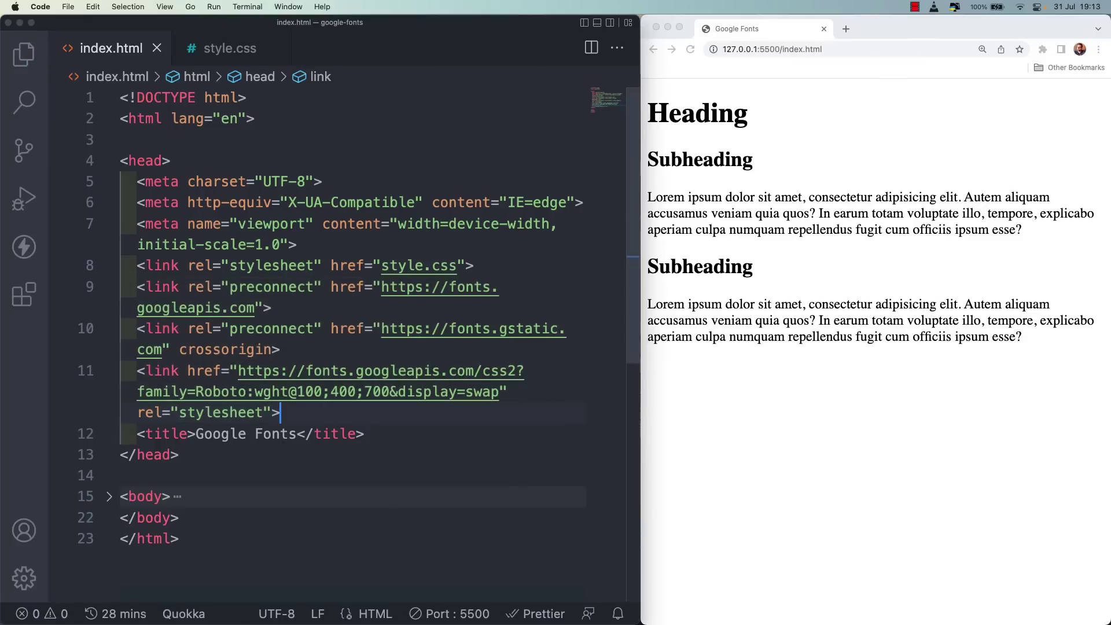
- Copy Roboto's font-family CSS rule from Google Fonts and return to the editor
key(ctrl+Right)
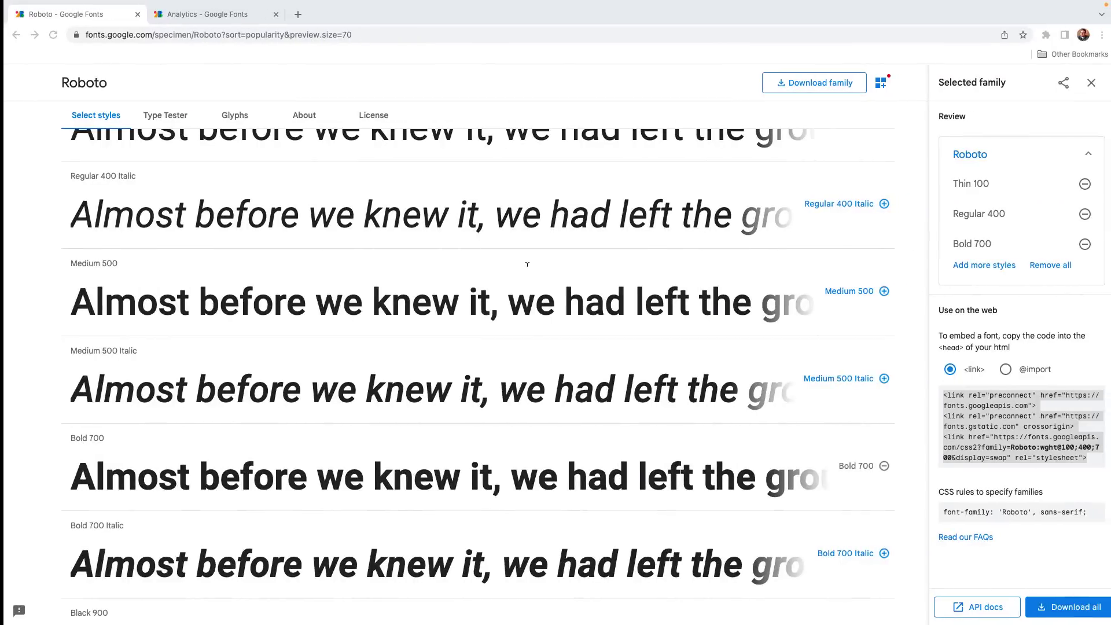
click(1029, 509)
key(super+c)
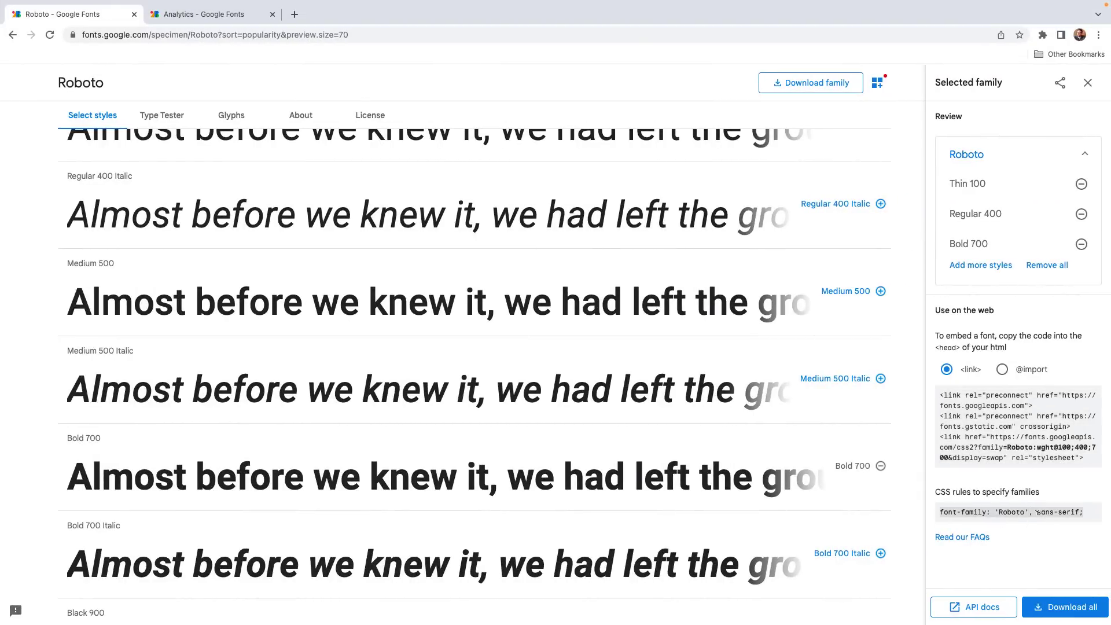
key(ctrl+Left)
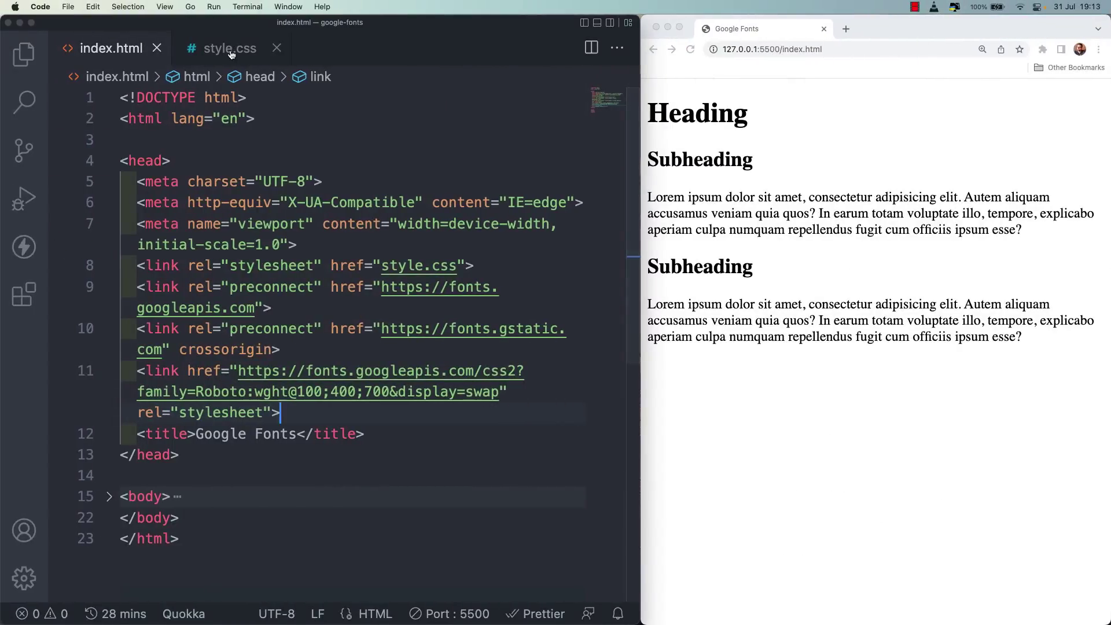
- In style.css, add a body rule with font-family: 'Roboto', sans-serif and save
click(230, 51)
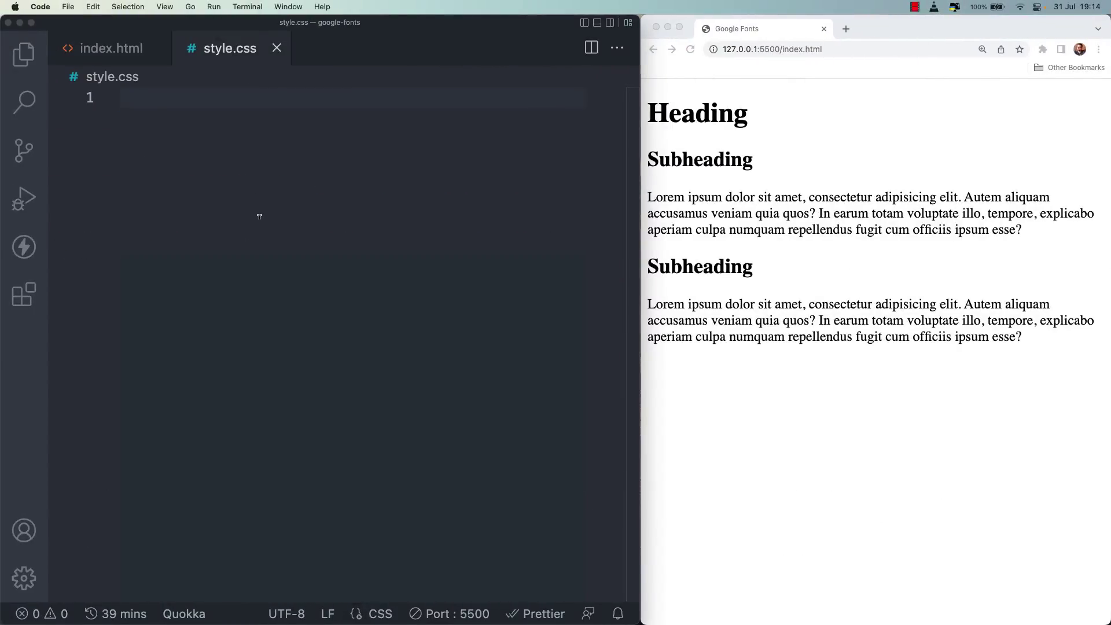
text(body {)
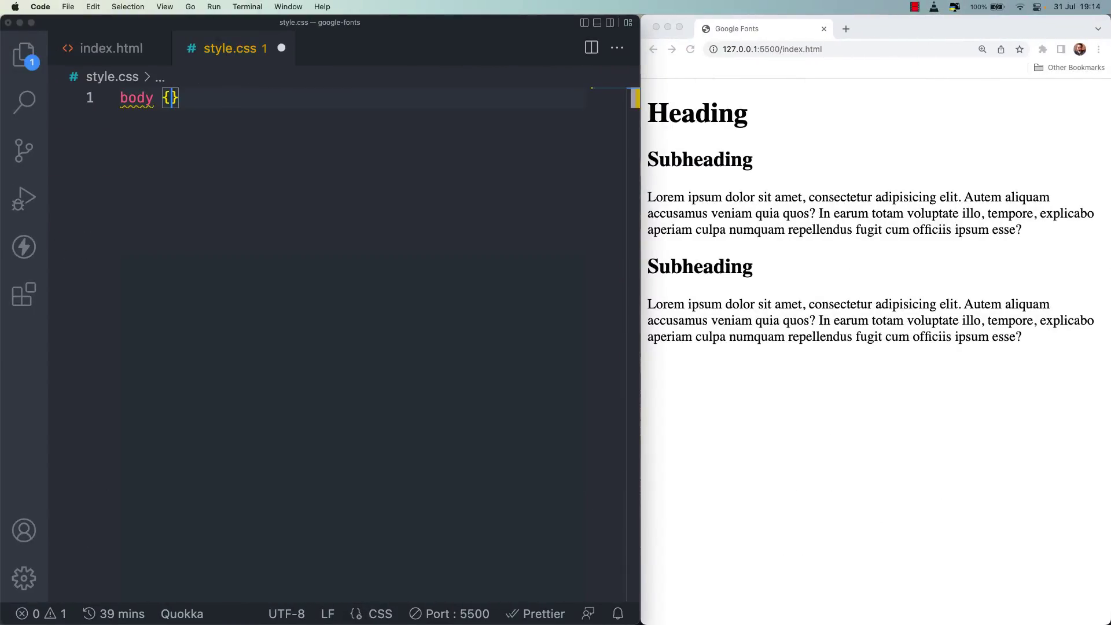
key(Return)
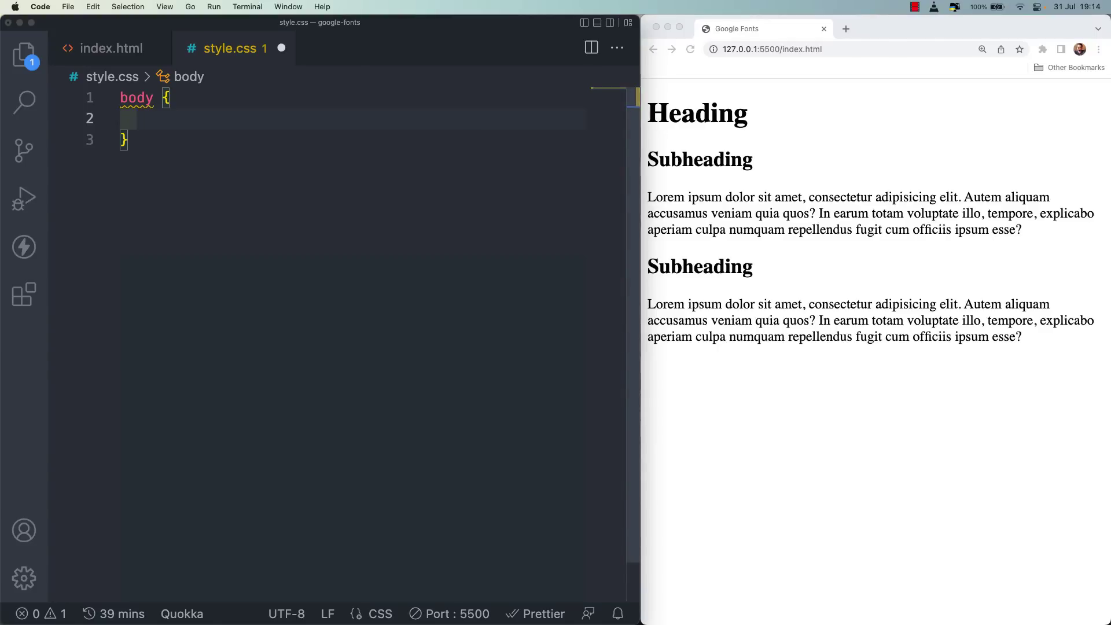
key(super+v)
key(super+s)
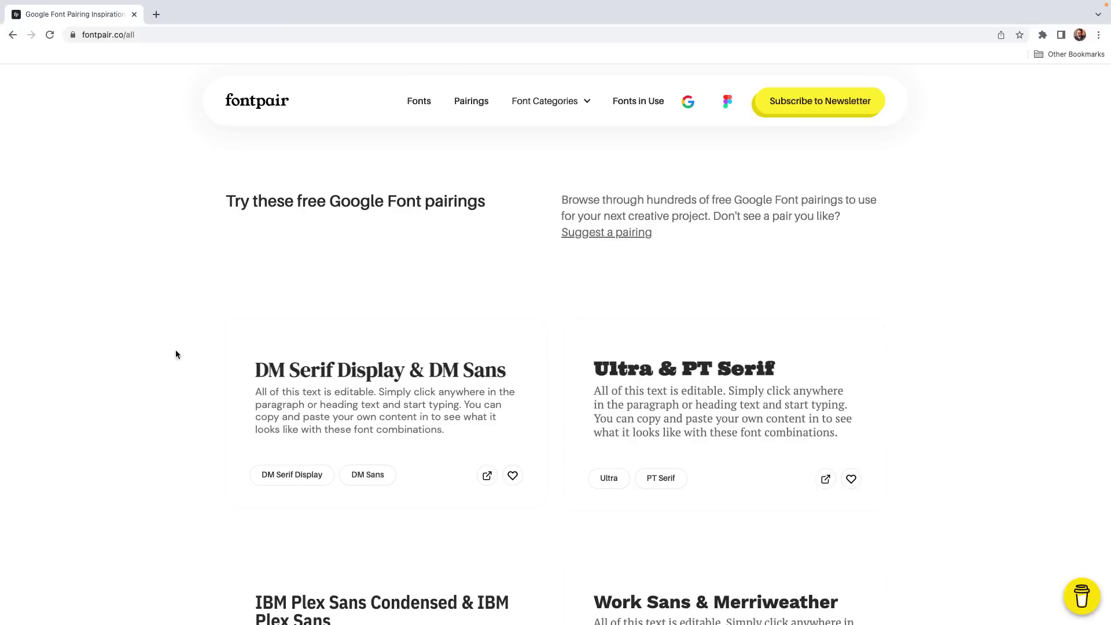
- Select the DM Serif Display pairing's heading and sample paragraph, then clear the selection
triple_click(272, 368)
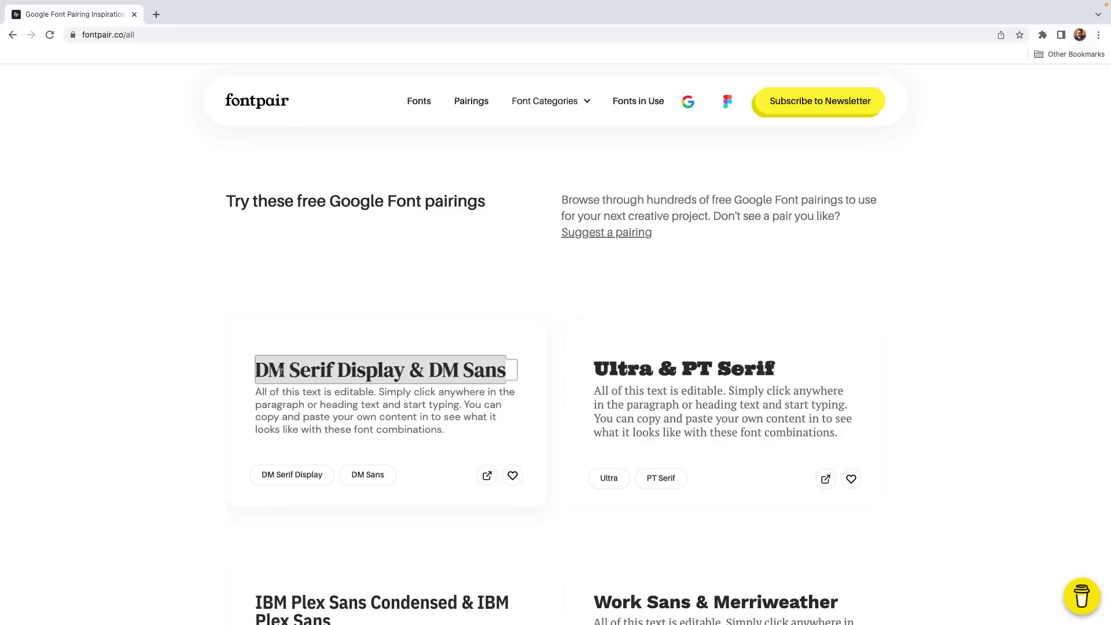
triple_click(292, 400)
click(176, 432)
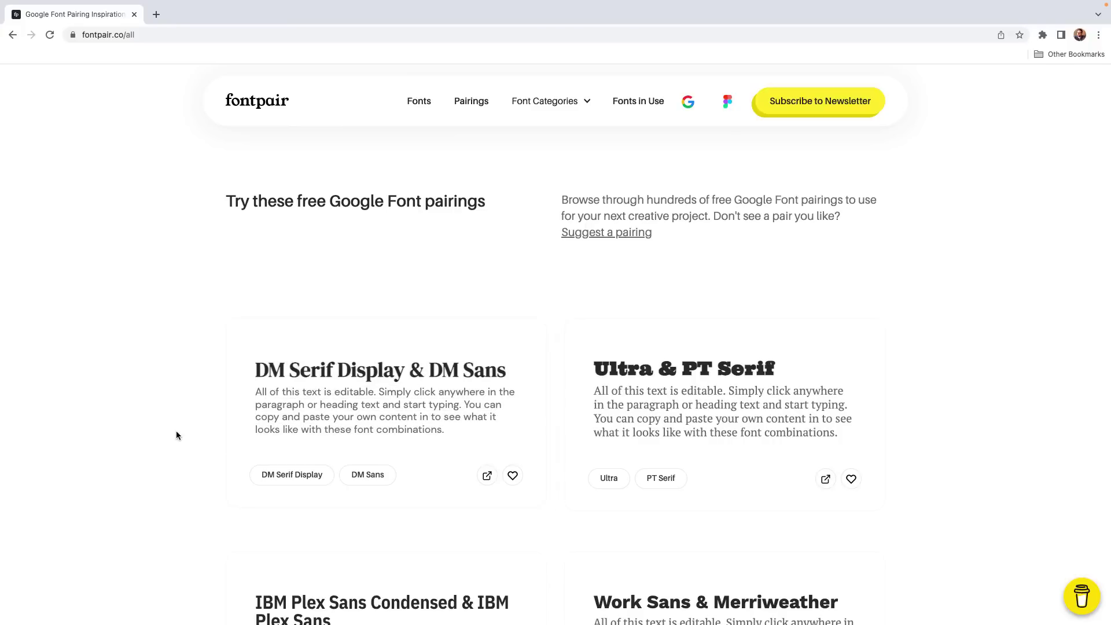
- Search the page for 'roboto' and step through matches to the Roboto Slab & Roboto pairing
key(ctrl+f)
click(997, 56)
click(997, 56)
click(998, 56)
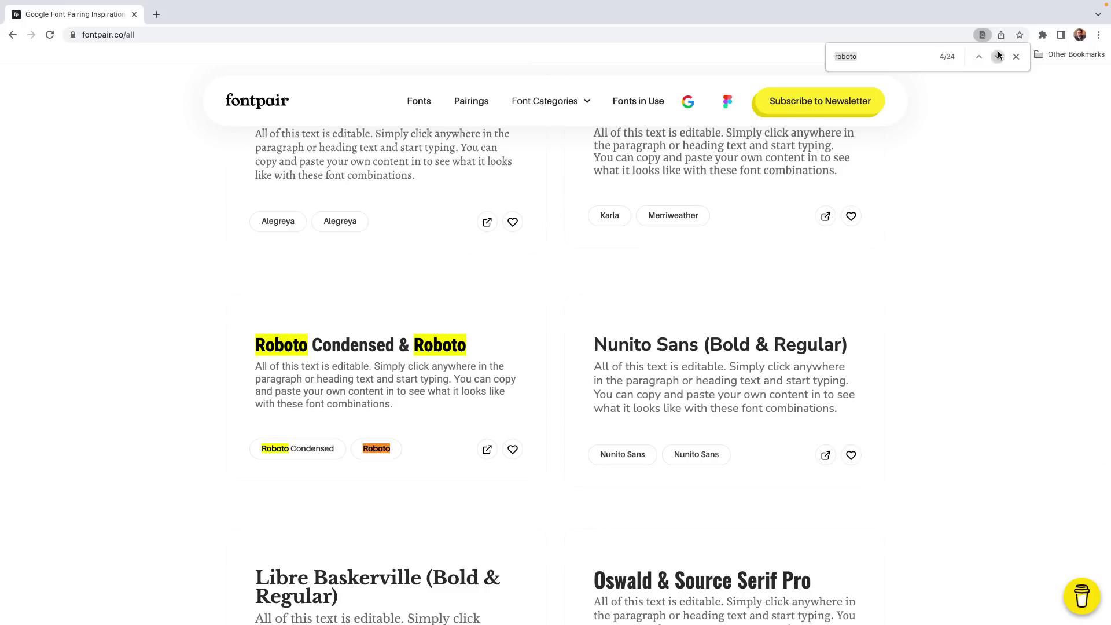
click(998, 56)
click(997, 56)
click(997, 56)
click(997, 56)
click(997, 56)
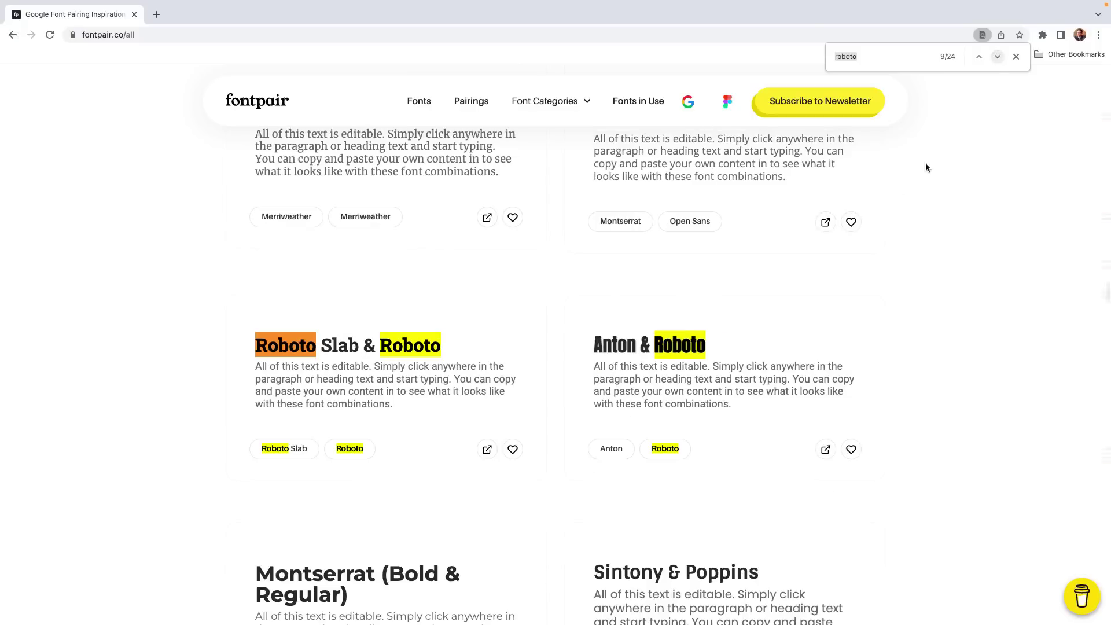
click(1016, 56)
click(271, 380)
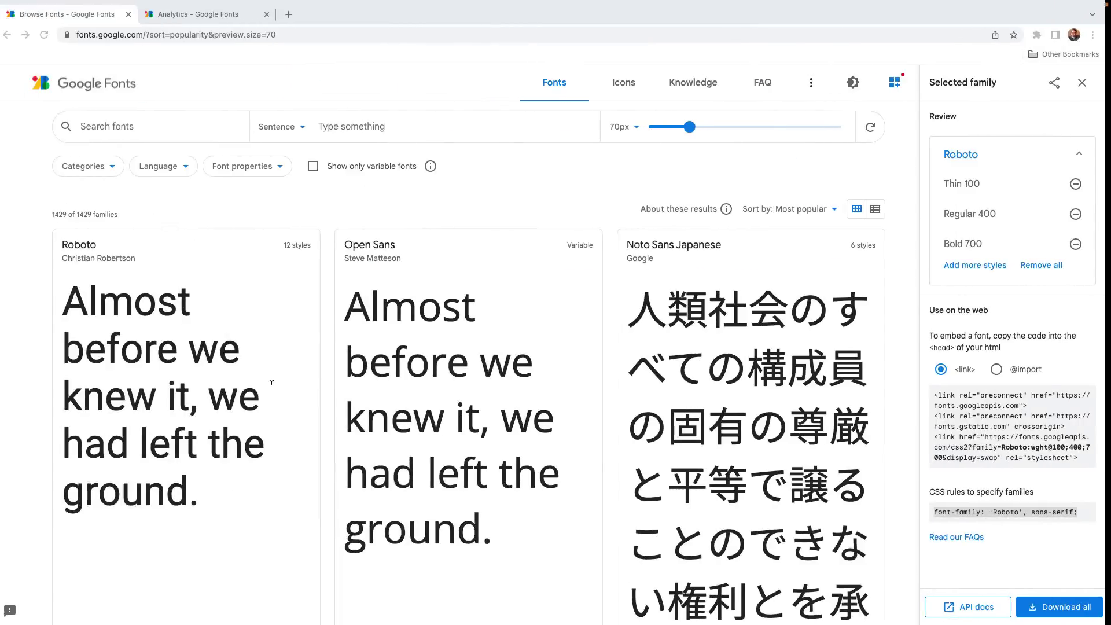
- Search 'roboto slab', open its specimen page and add the Medium 500 style
click(158, 138)
text(roboto slab)
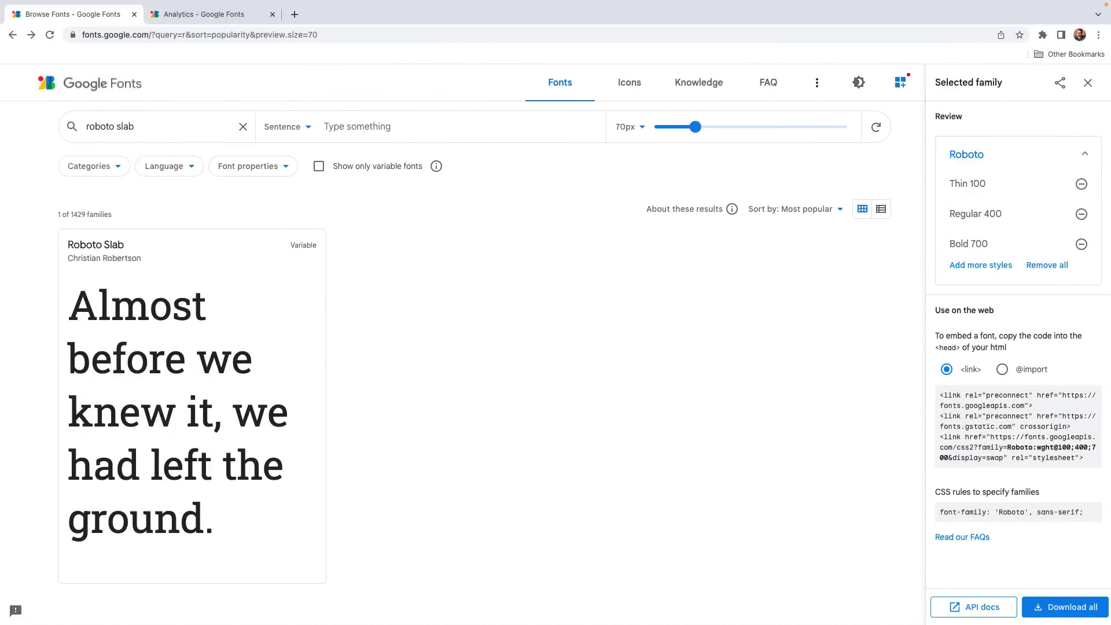
click(158, 374)
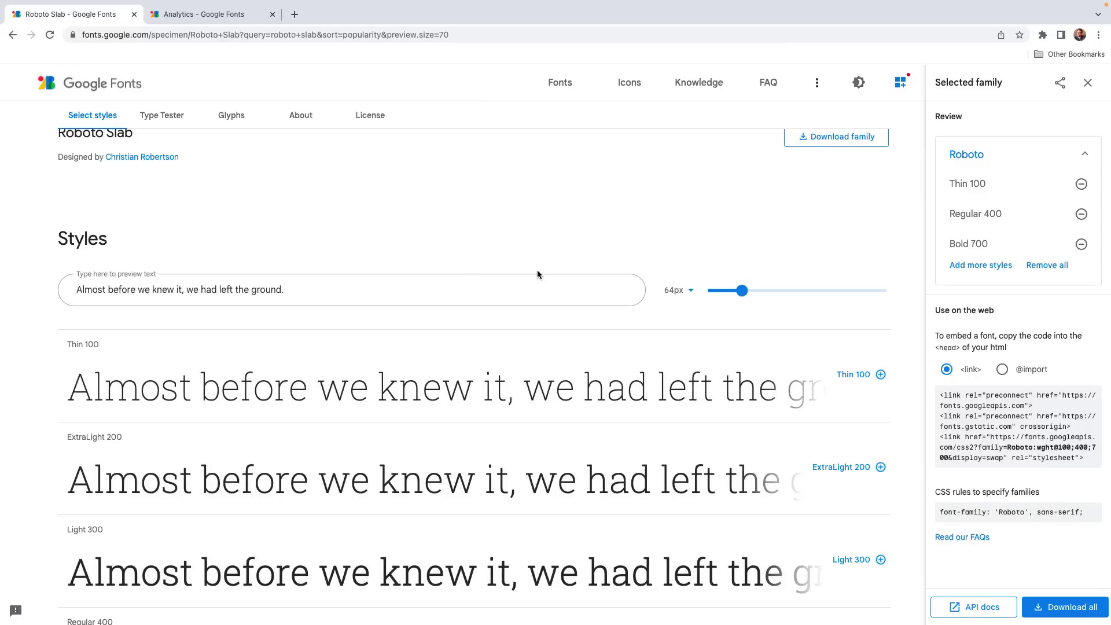
scroll(749, 449, down, 5)
scroll(750, 454, down, 1)
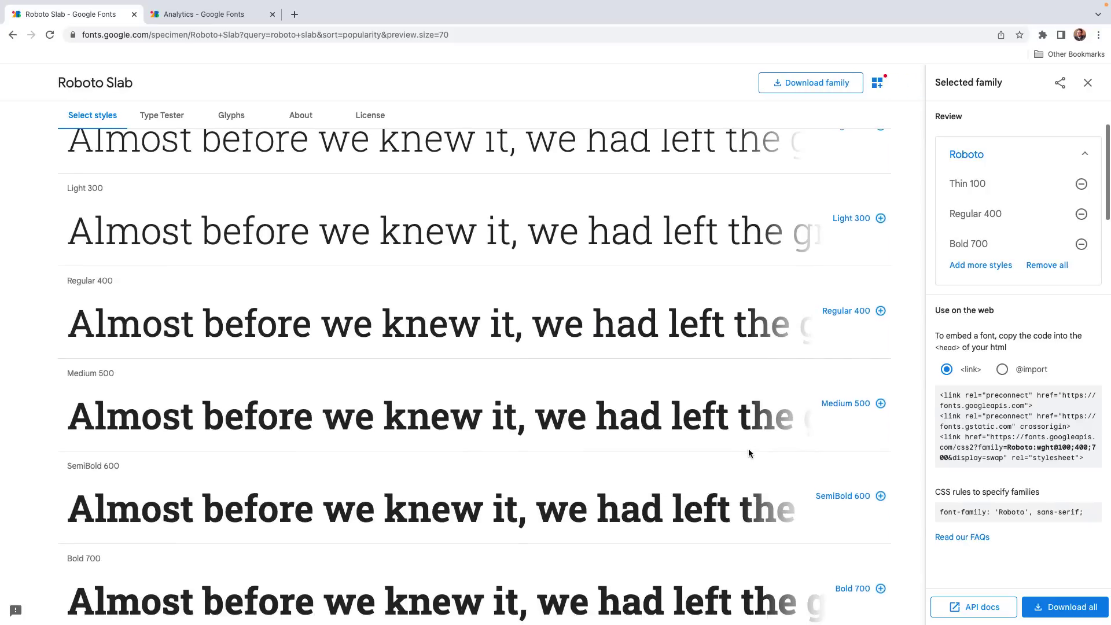
click(880, 404)
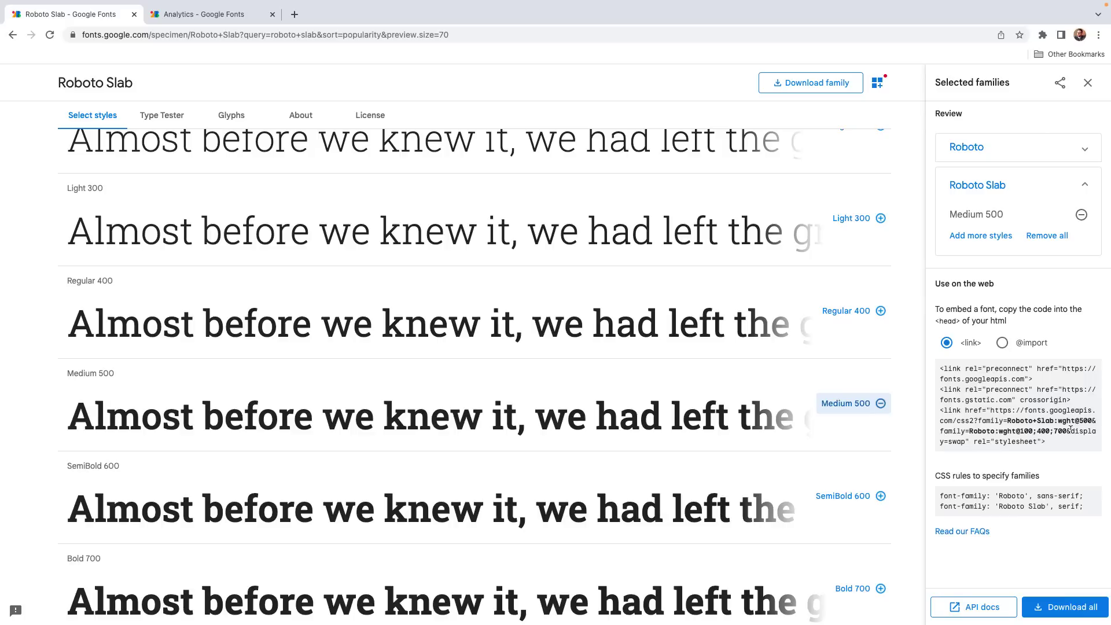
- Replace the old Google Fonts link in index.html with the new Roboto Slab 500 + Roboto embed code and save
drag(1063, 442, 942, 366)
key(super+c)
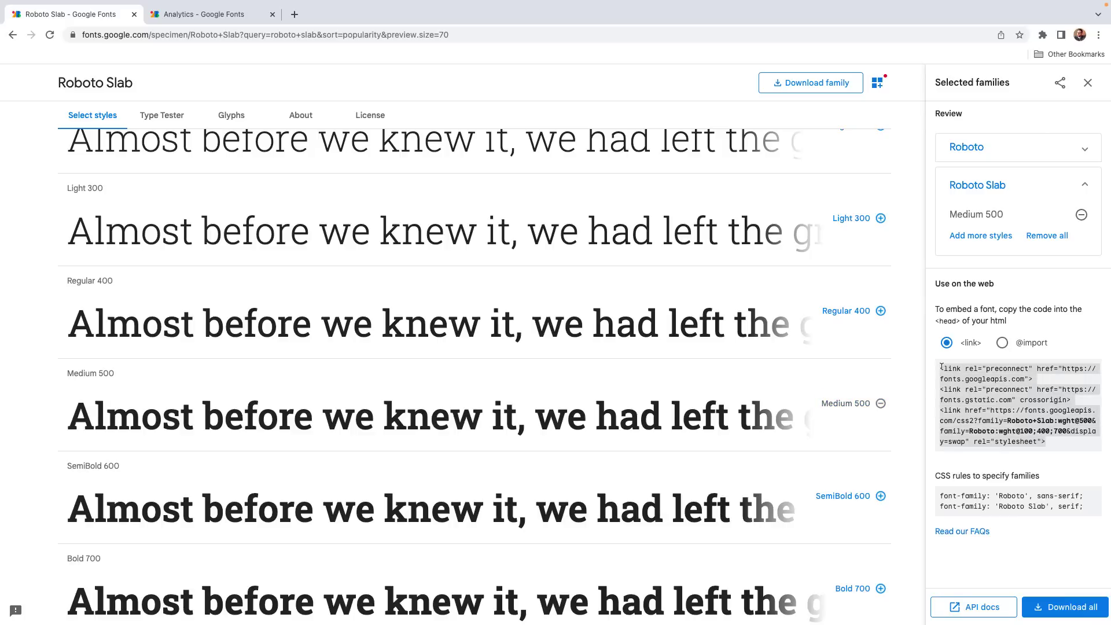
key(ctrl+Left)
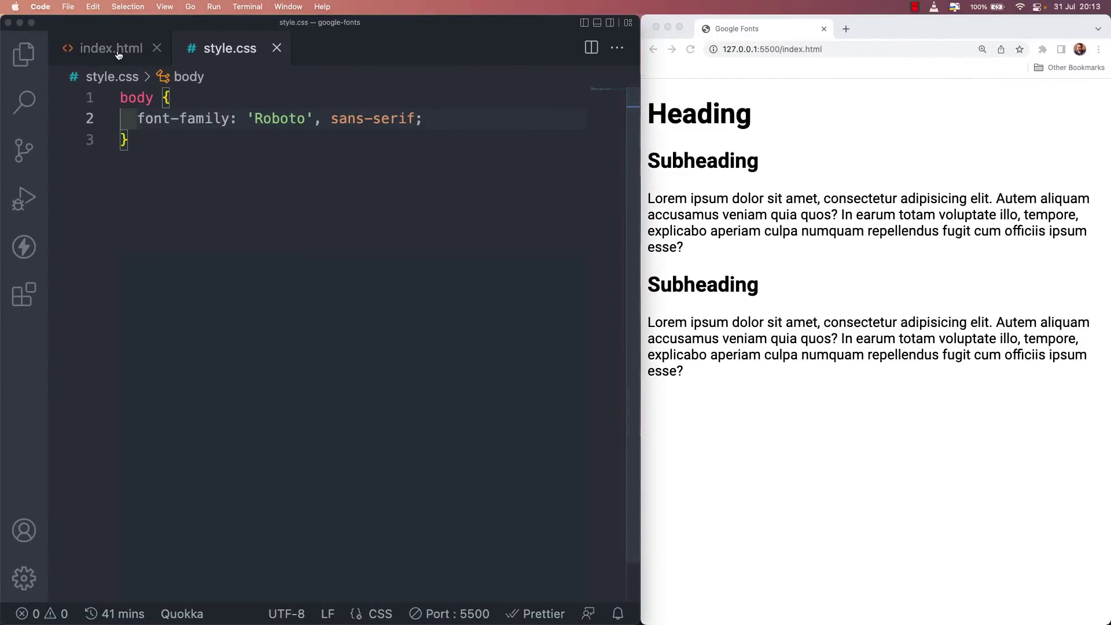
click(118, 52)
drag(289, 413, 135, 287)
key(super+v)
key(super+s)
- Copy the Roboto Slab font-family rule from Google Fonts for style.css
click(227, 52)
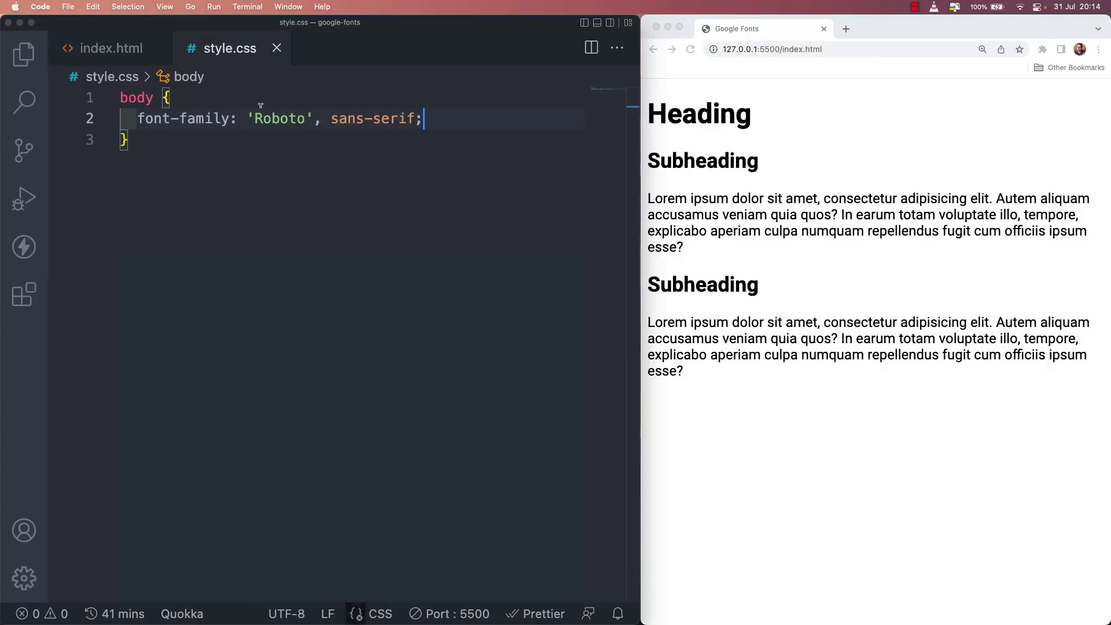
key(ctrl+Right)
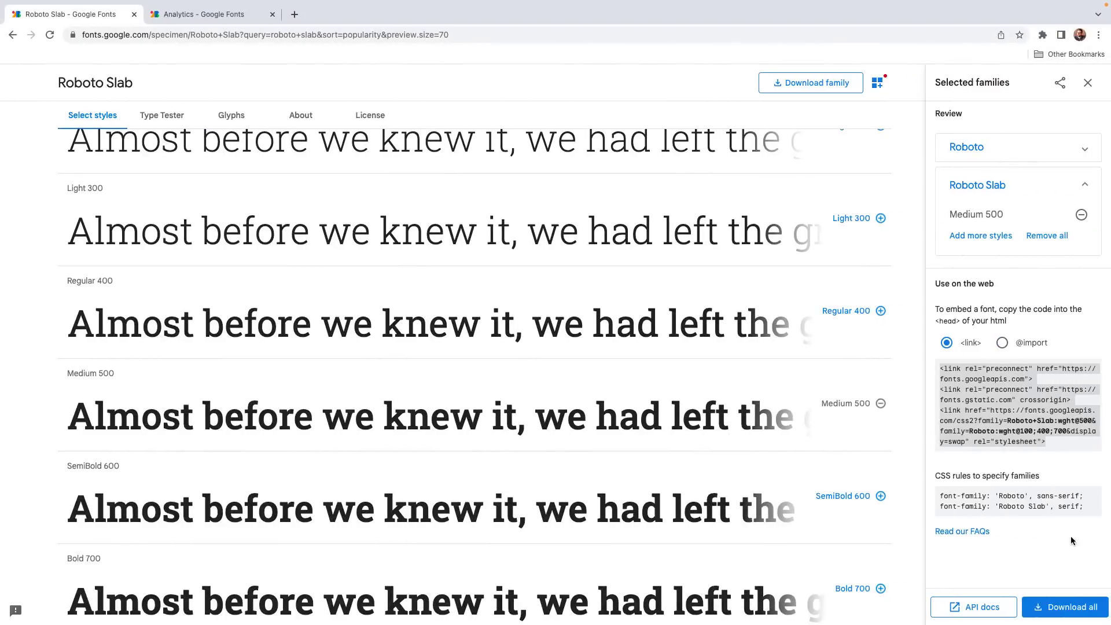
drag(1086, 507, 939, 505)
key(super+c)
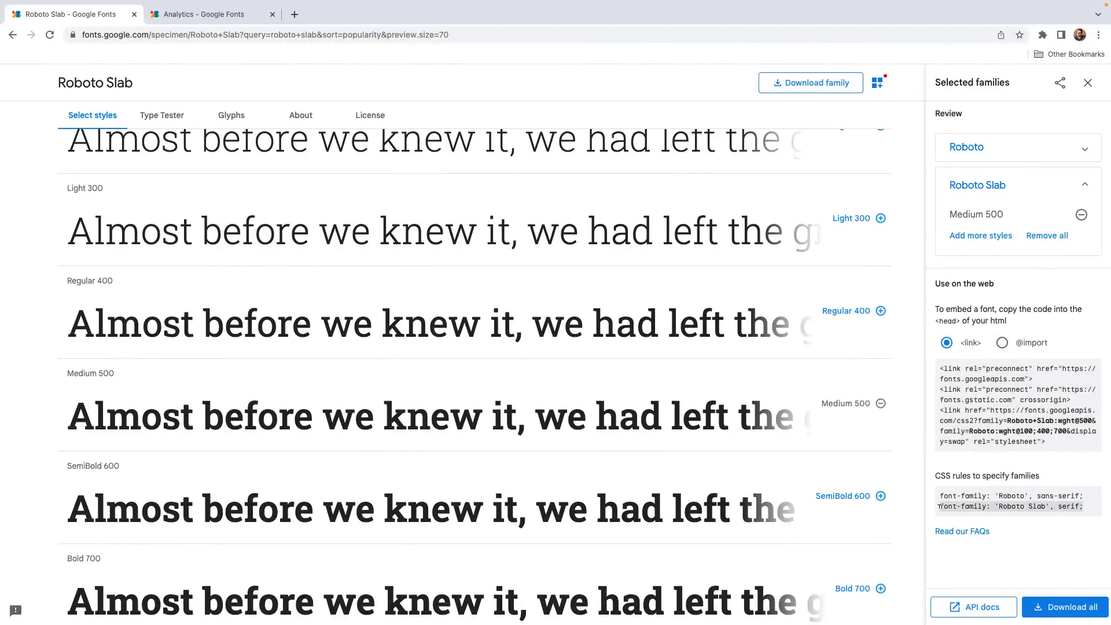
key(ctrl+Left)
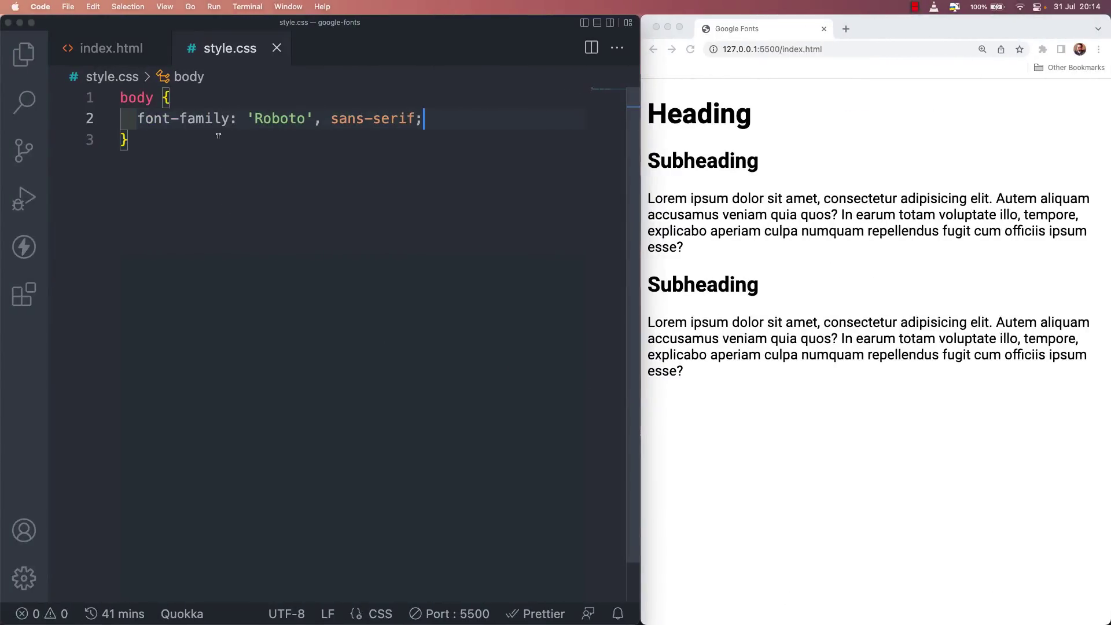
- Add an h1, h2 rule with font-family 'Roboto Slab', serif and color dodgerblue, then save style.css
key(Return)
key(Return)
text(h1)
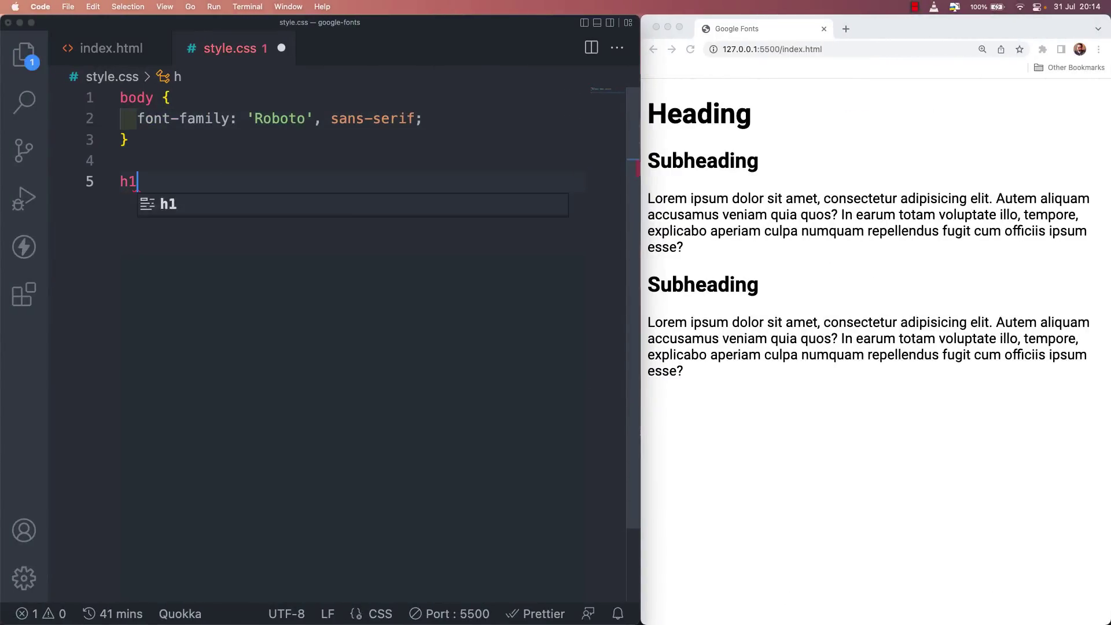
text(, h2 {)
key(Return)
key(super+v)
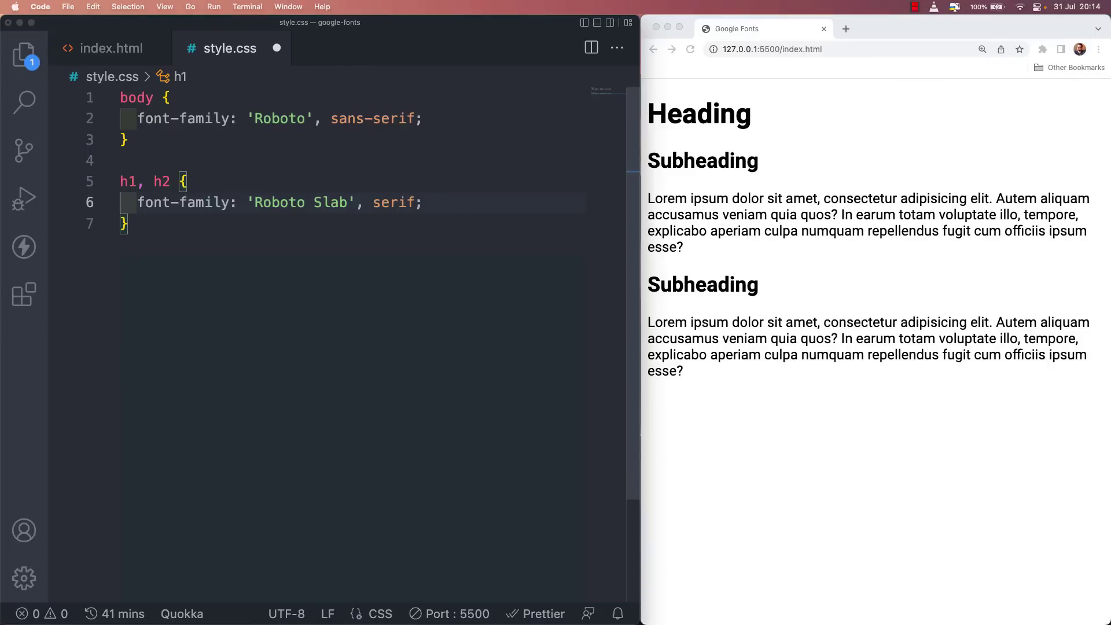
key(Return)
text(c)
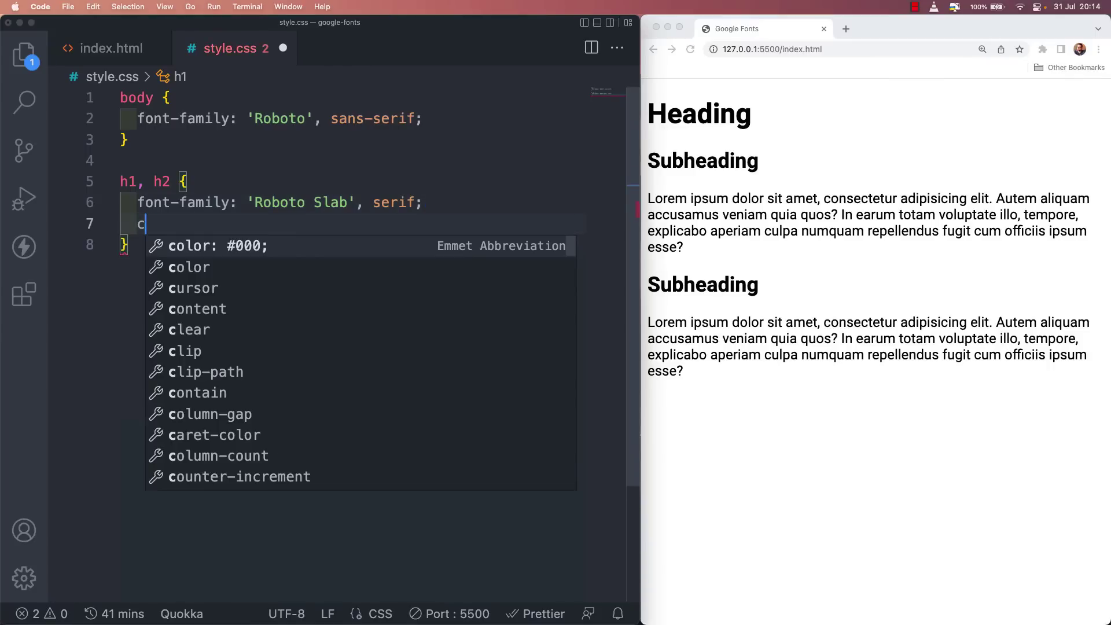
text(olor: dodgerblue;)
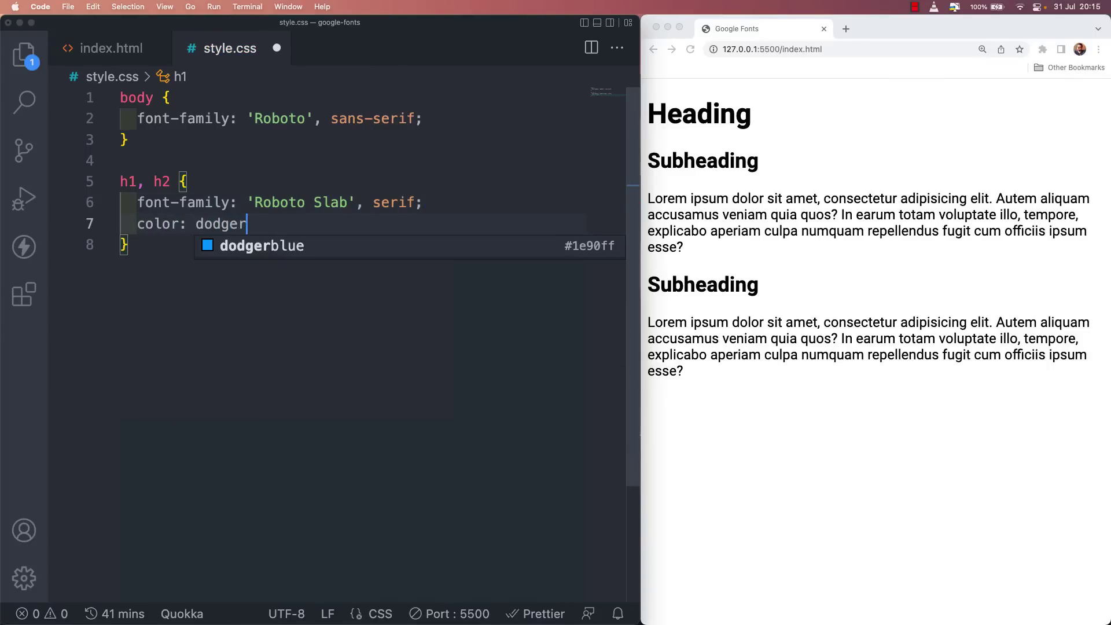
key(super+s)
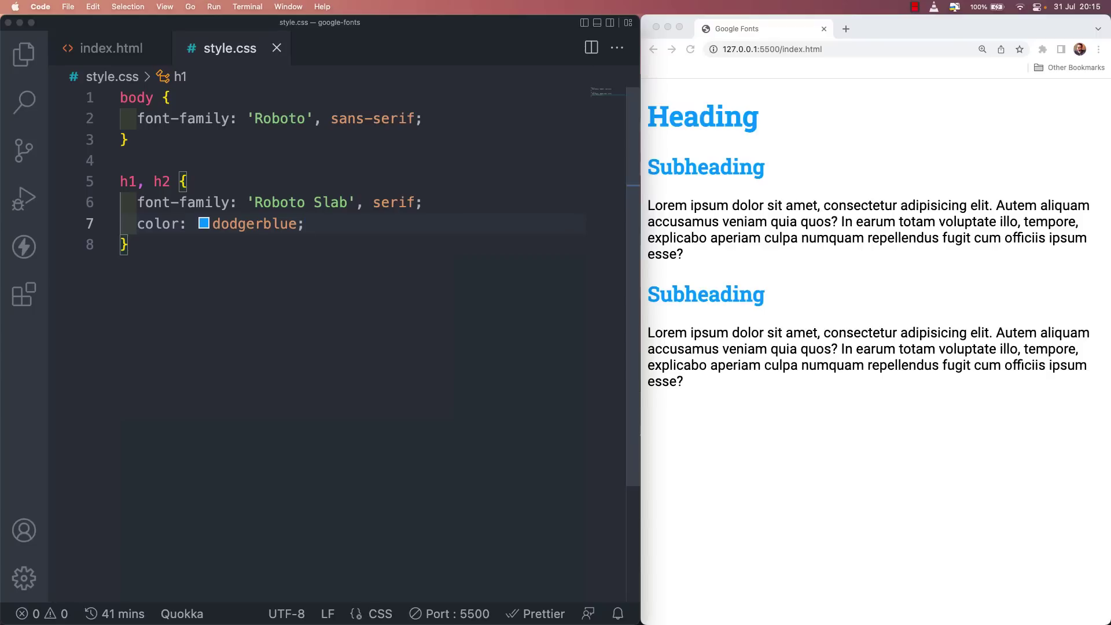
- Check the blue Roboto Slab heading in the preview, then return to the stylesheet
double_click(676, 111)
click(675, 112)
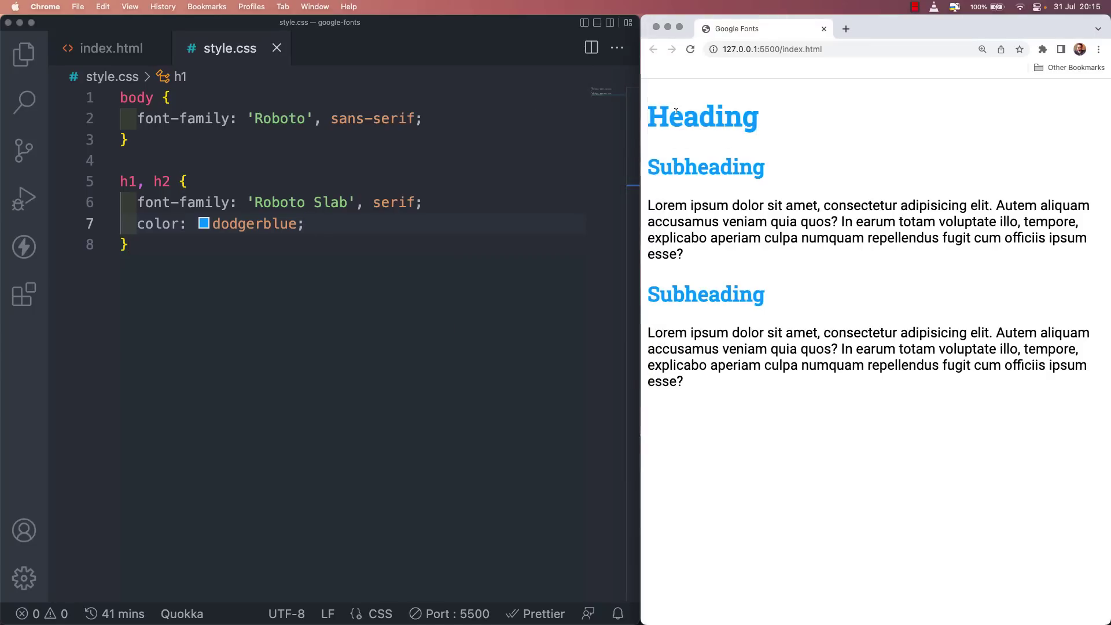
click(449, 276)
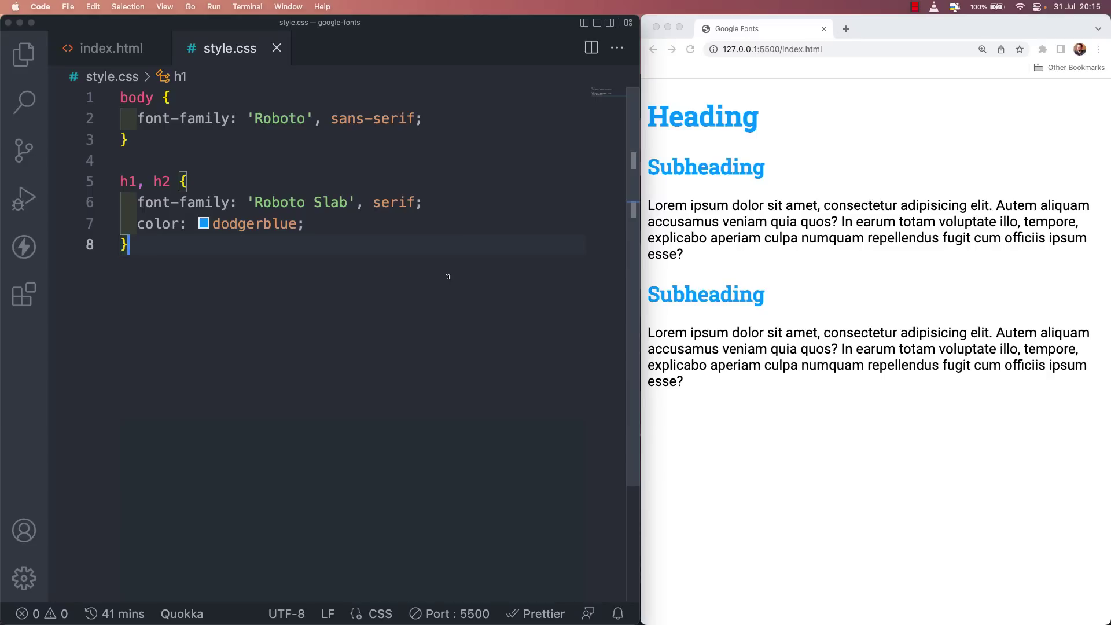
- Review the two preconnect links and the Google Fonts stylesheet link in index.html's head
click(114, 48)
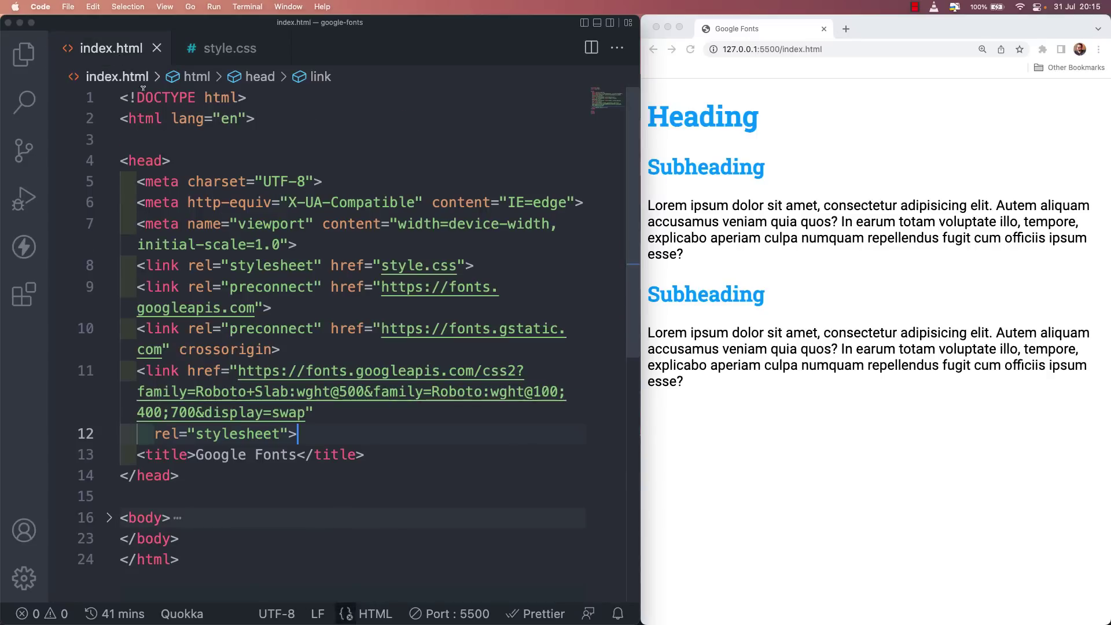
click(162, 285)
click(163, 328)
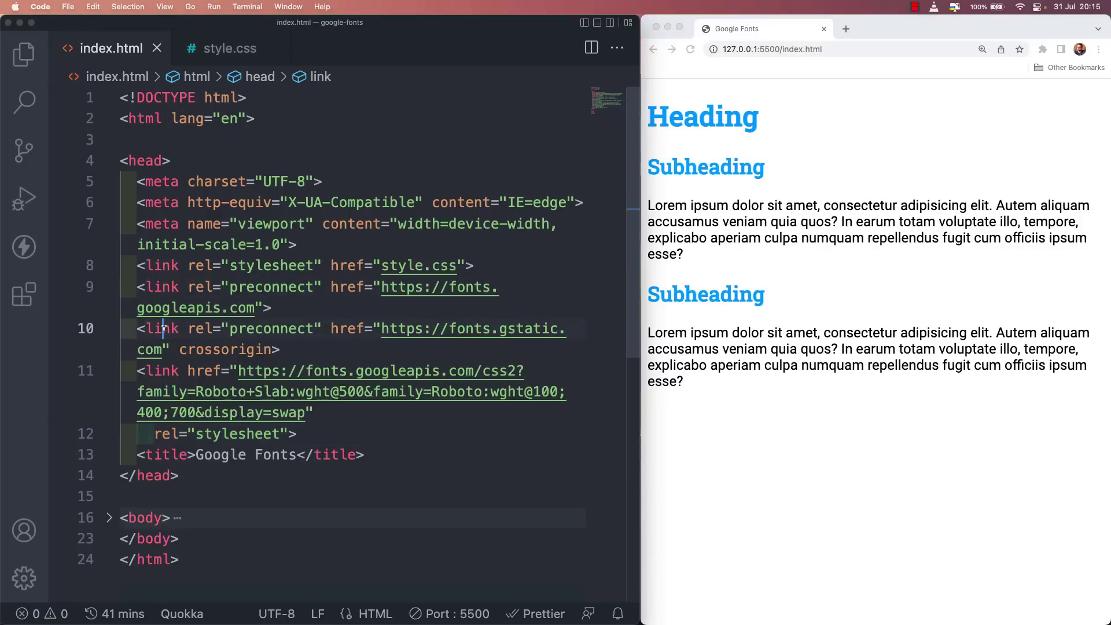
click(166, 364)
double_click(166, 363)
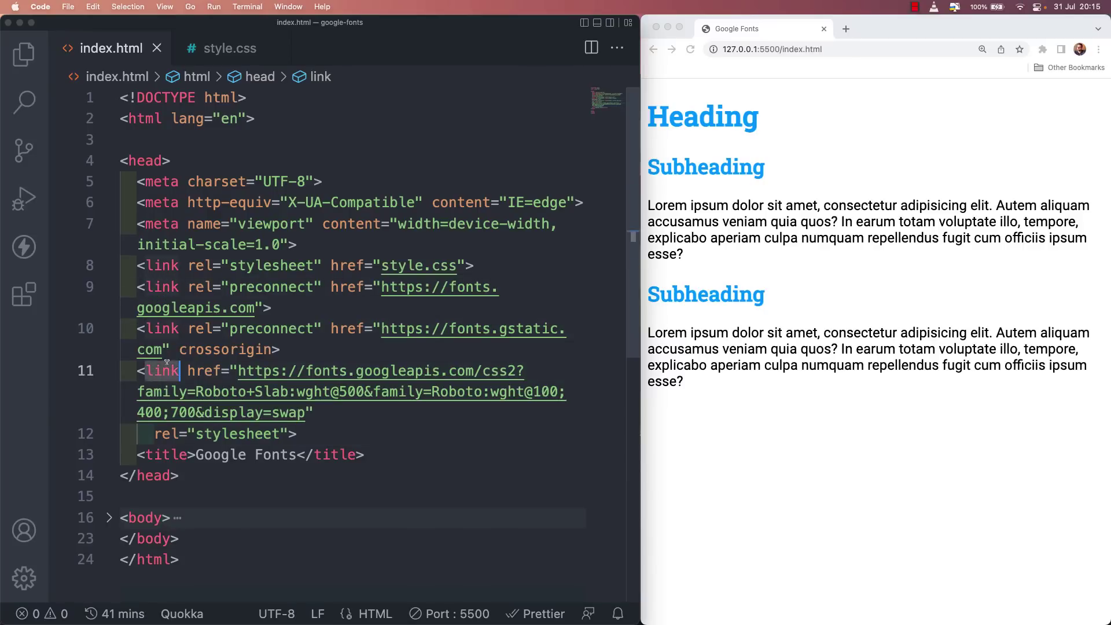
click(137, 167)
click(205, 159)
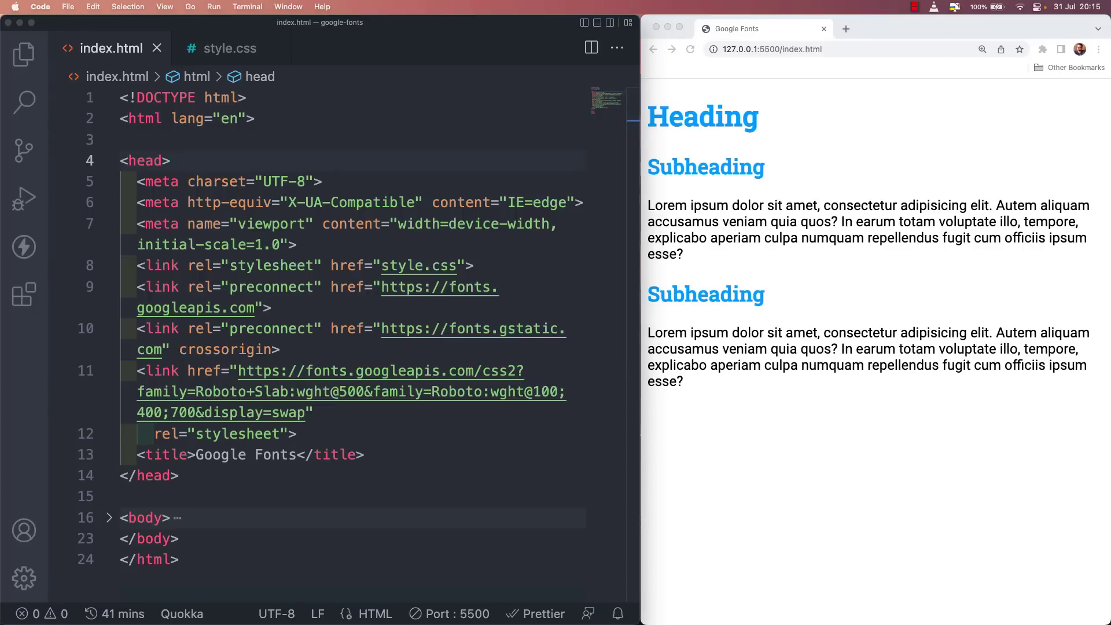
- Follow the Google Fonts CSS URL from the stylesheet link into the browser
drag(139, 371, 324, 427)
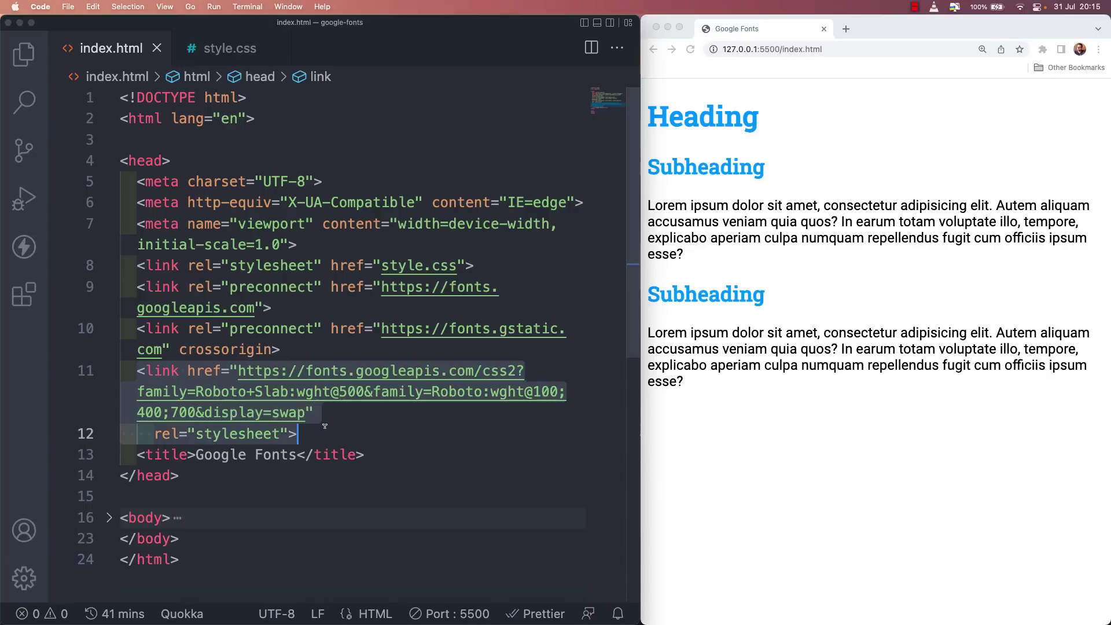
click(239, 371)
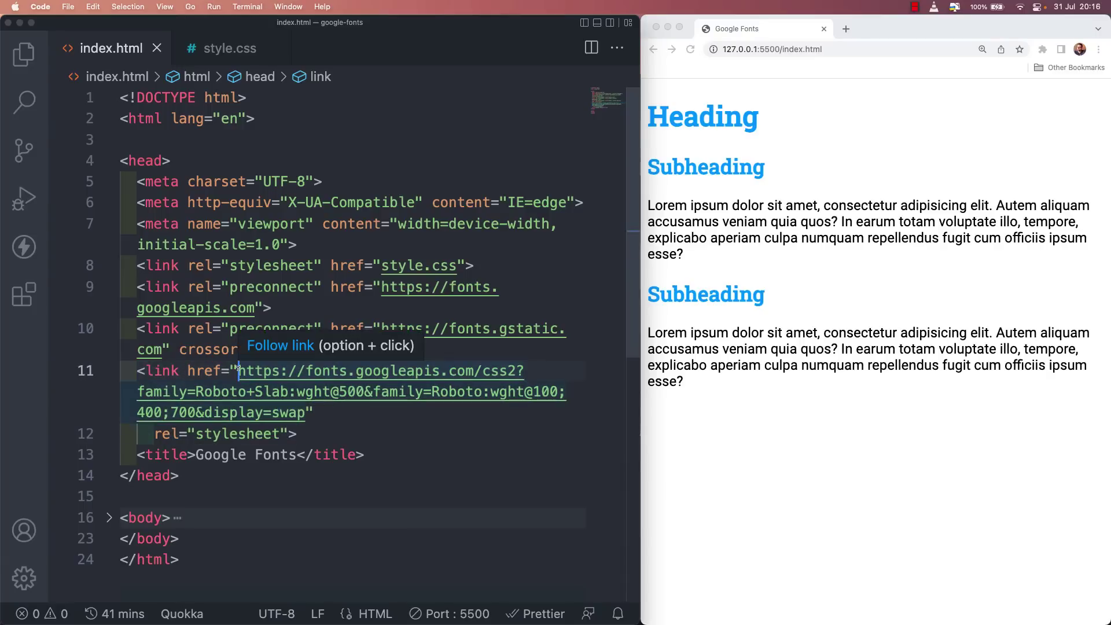
key(alt)
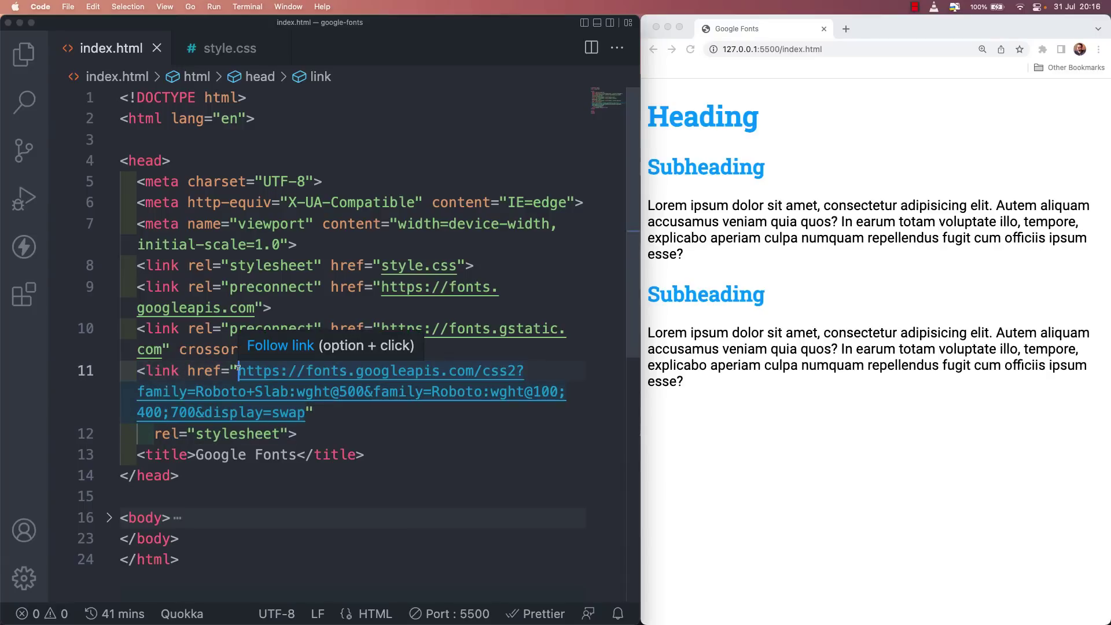
alt+click(238, 370)
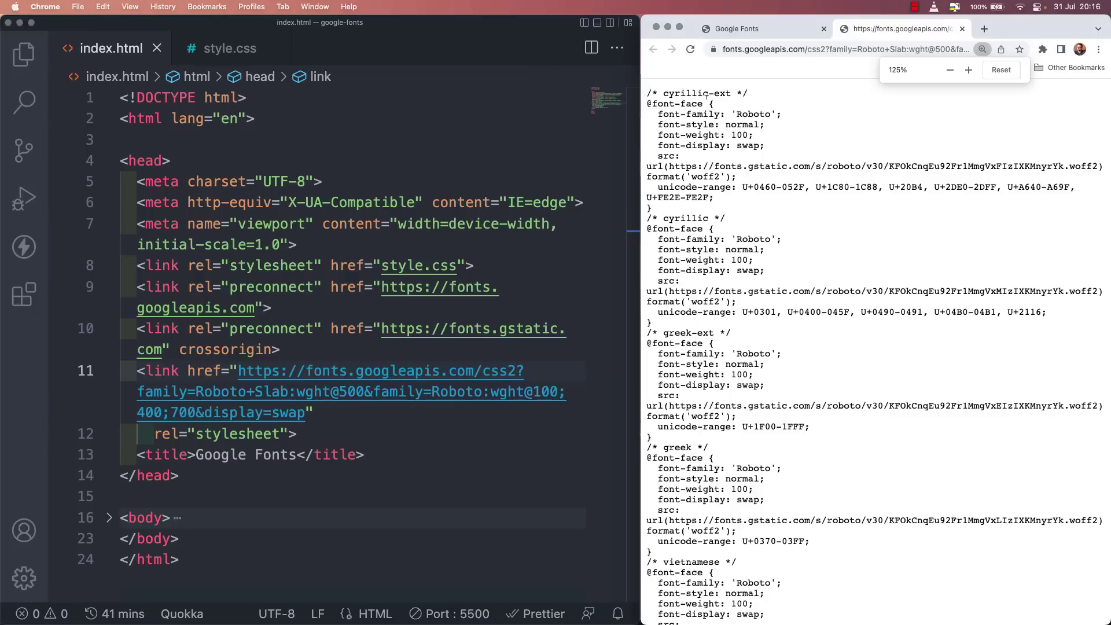
key(super+equal)
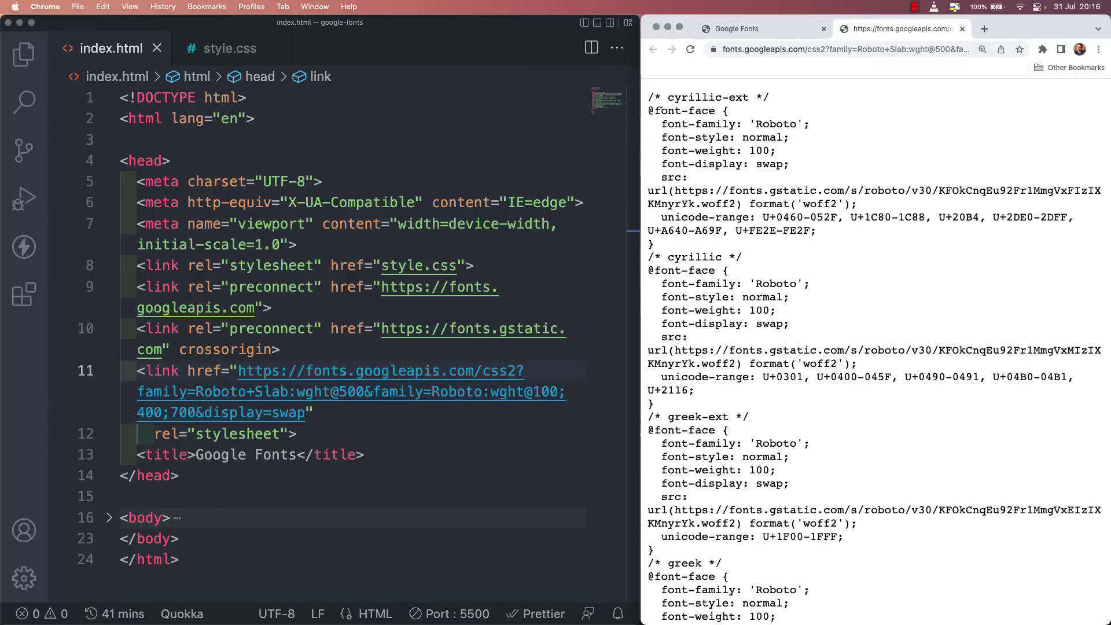
drag(648, 111, 739, 111)
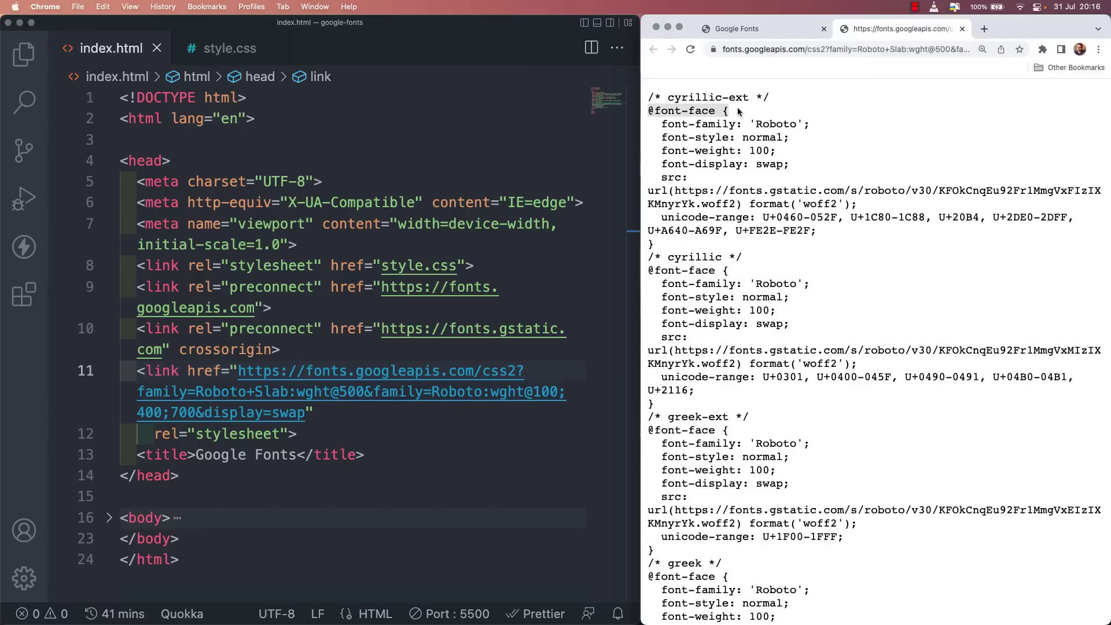
click(738, 111)
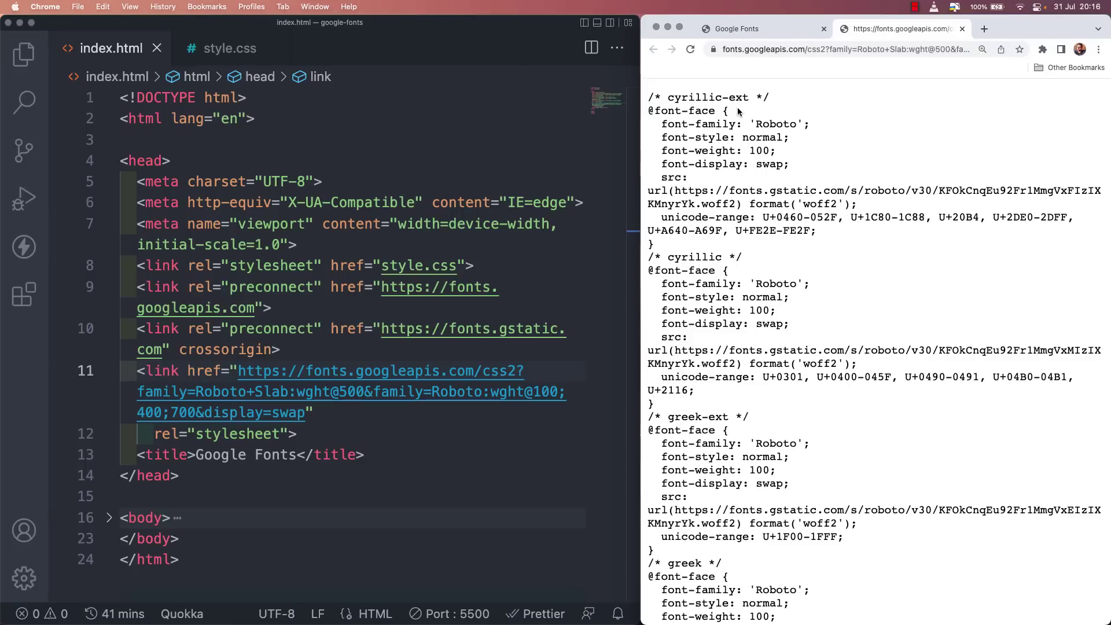
double_click(711, 98)
double_click(692, 416)
scroll(693, 429, down, 10)
double_click(701, 450)
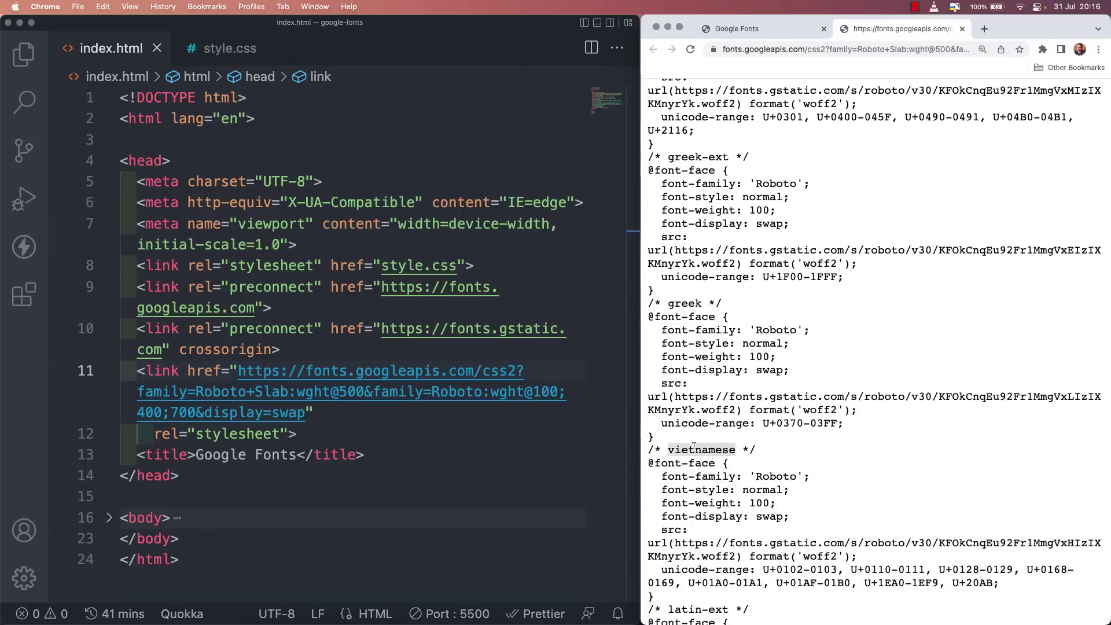
scroll(698, 440, down, 10)
double_click(686, 239)
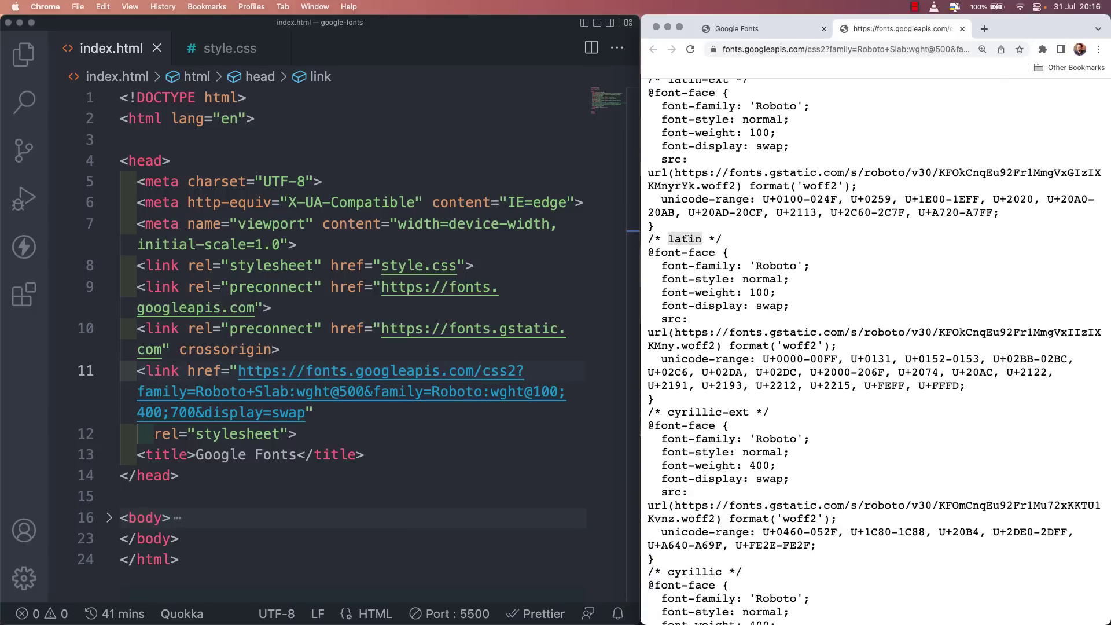
click(686, 238)
scroll(752, 366, down, 10)
double_click(751, 366)
scroll(816, 471, down, 20)
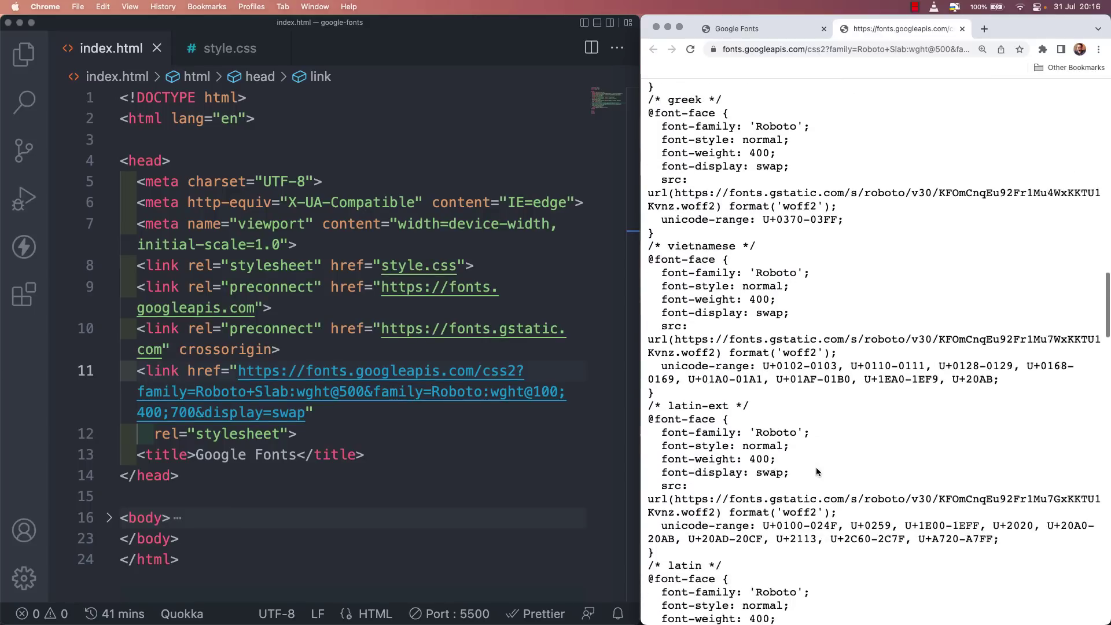
scroll(817, 471, down, 4)
double_click(755, 231)
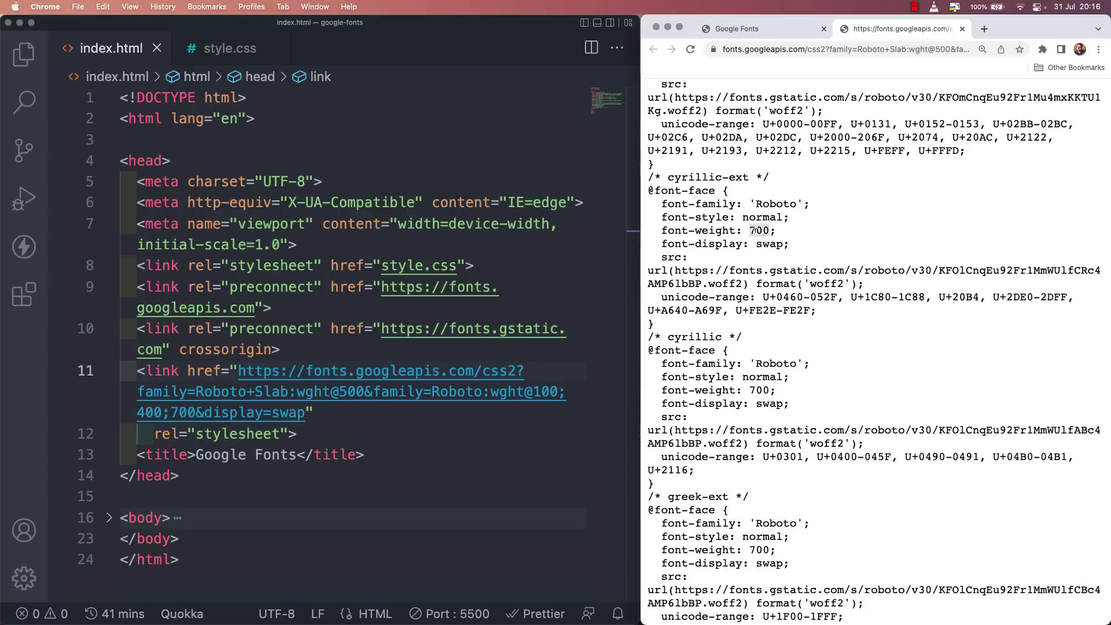
click(756, 231)
scroll(787, 457, down, 20)
scroll(792, 485, down, 6)
double_click(758, 319)
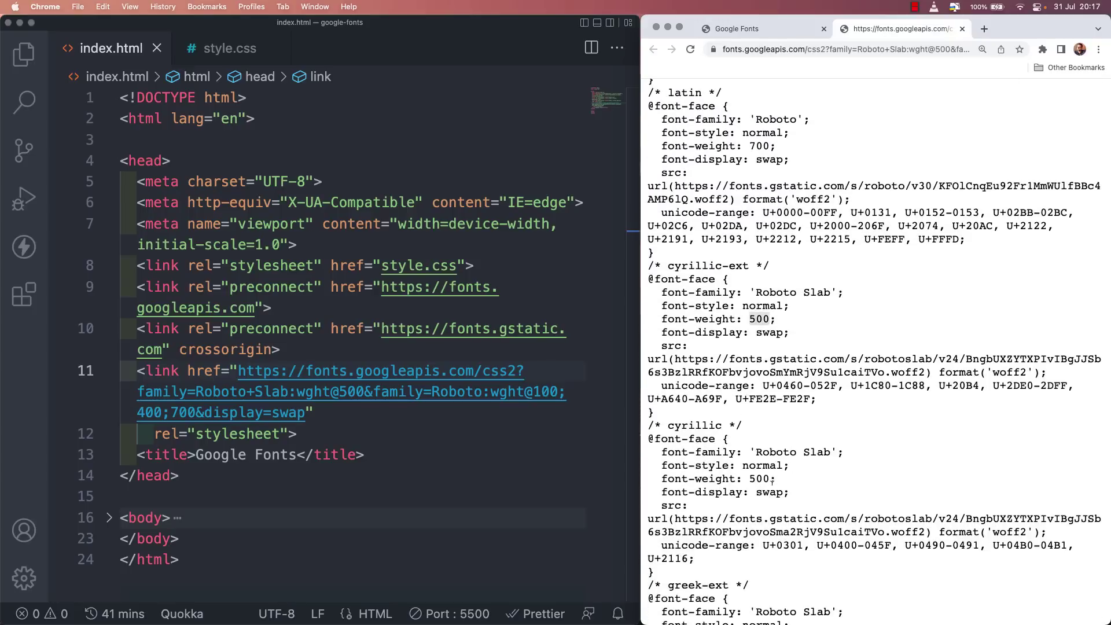